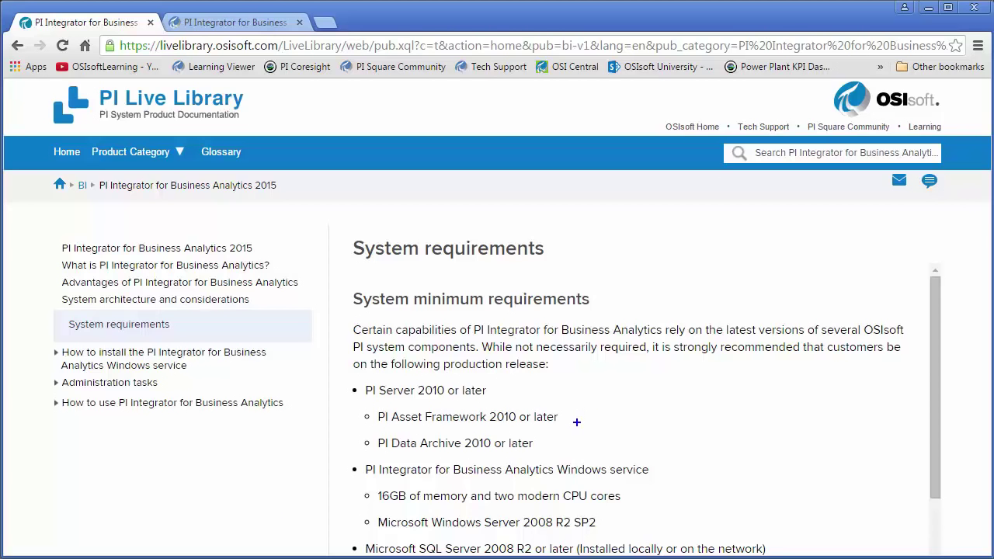
Step: Mark a line of the minimum requirements list on the PI Integrator 2015 System requirements page
{"action": "left_click_drag", "start_coordinate": [578, 414], "coordinate": [655, 398]}
Step: Mark the memory and SQL Server requirement lines on the System requirements page
{"action": "left_click_drag", "start_coordinate": [662, 490], "coordinate": [735, 477]}
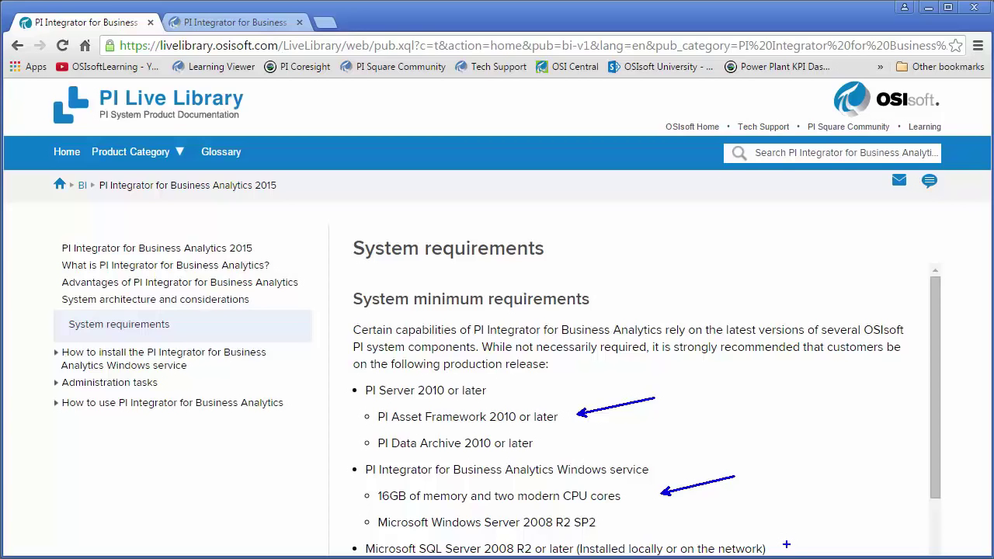
{"action": "left_click_drag", "start_coordinate": [786, 546], "coordinate": [840, 513]}
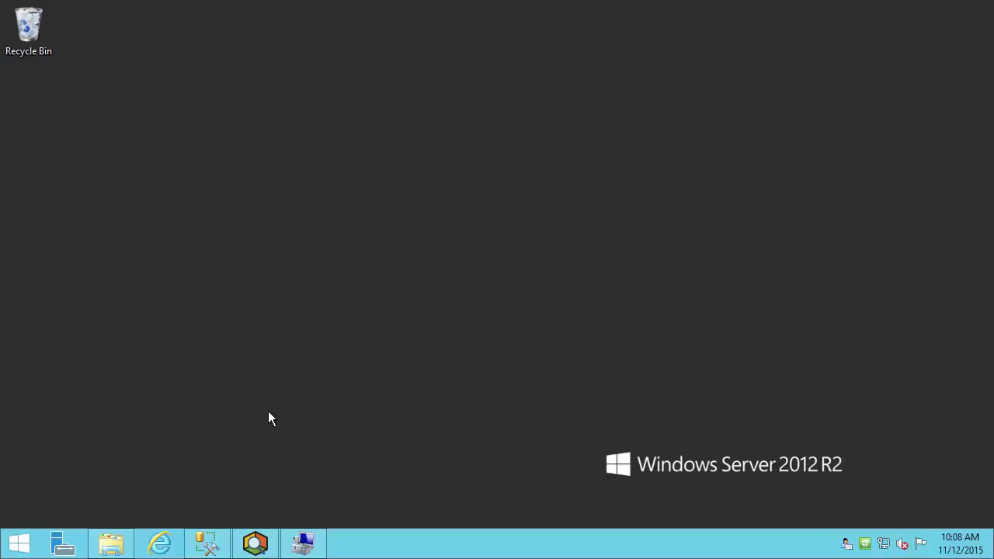
Step: Launch Command Prompt from the Start screen with cmd, then bring Computer Management to the front
{"action": "left_click", "coordinate": [22, 538]}
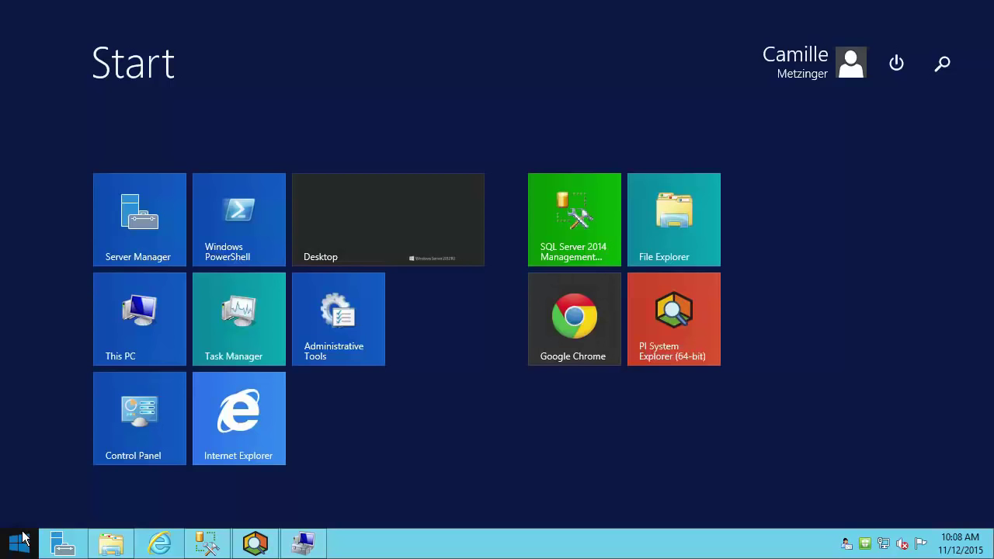
{"action": "type", "text": "cmd"}
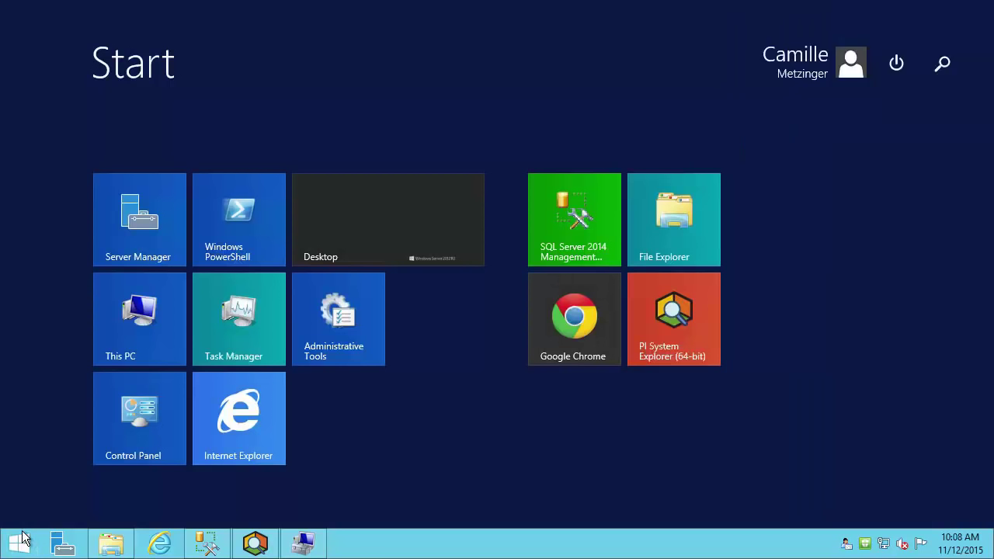
{"action": "key", "text": "Return"}
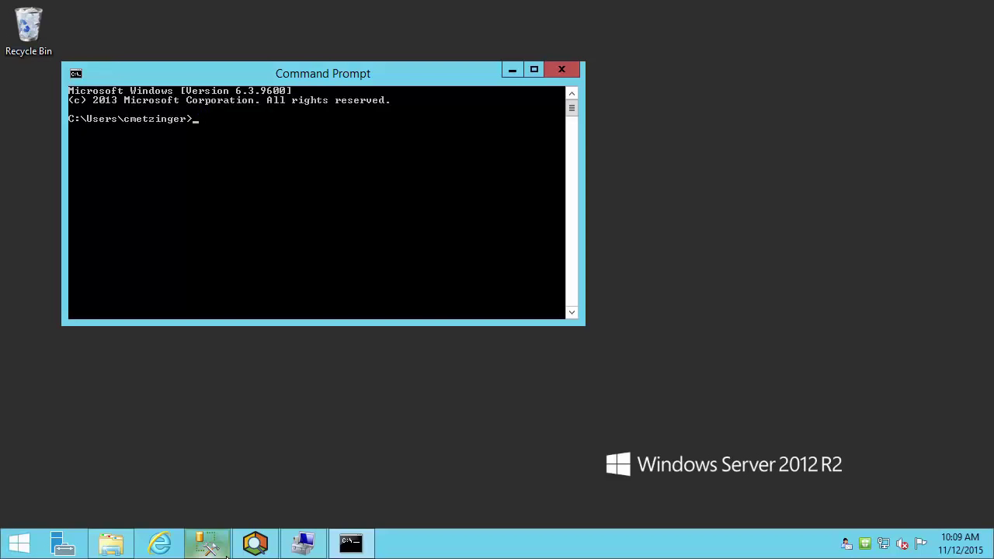
{"action": "left_click", "coordinate": [303, 544]}
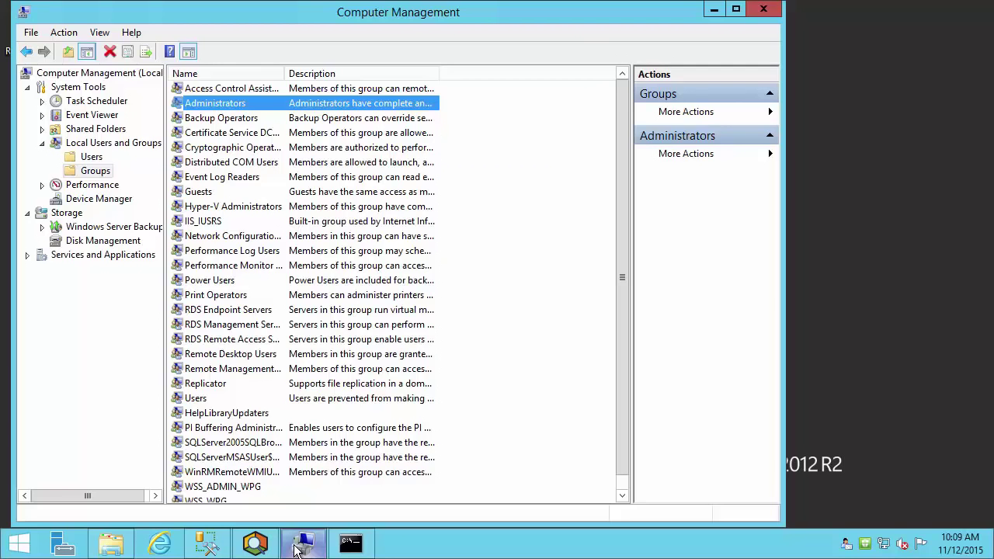
Step: Open Administrators Properties and mark the domain user and PI Integrator service account in Members
{"action": "double_click", "coordinate": [257, 106]}
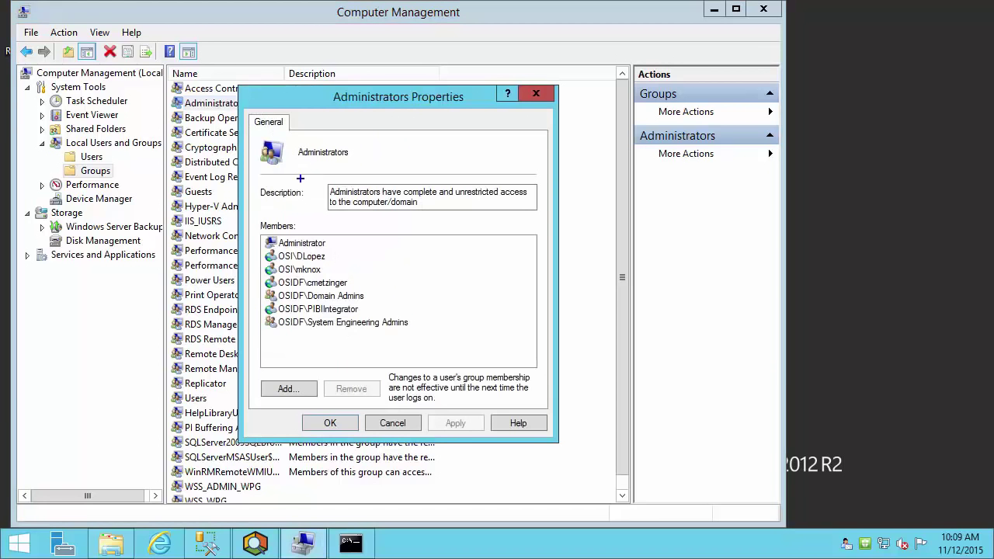
{"action": "mouse_move", "coordinate": [260, 276]}
{"action": "left_mouse_down"}
{"action": "mouse_move", "coordinate": [358, 289]}
{"action": "mouse_move", "coordinate": [399, 273]}
{"action": "left_mouse_up"}
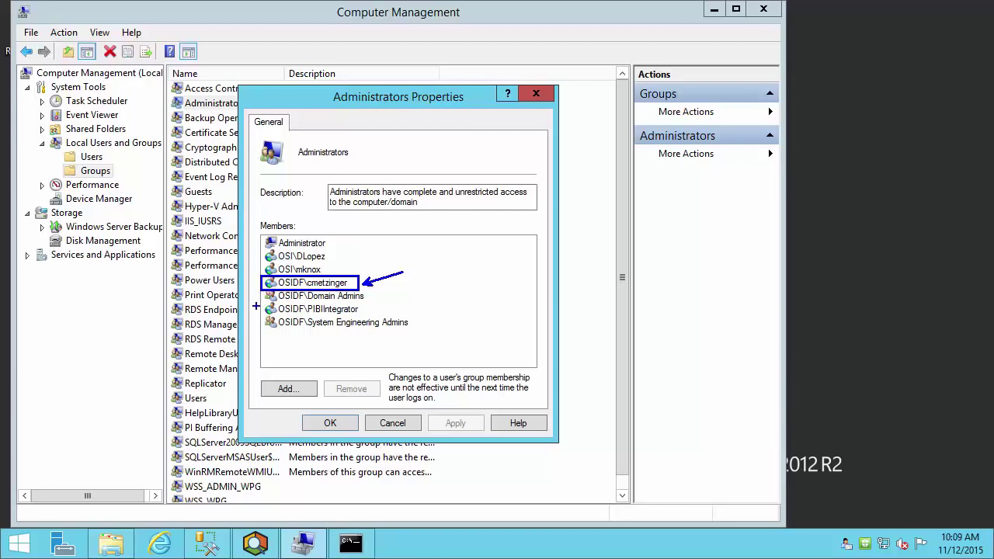
{"action": "mouse_move", "coordinate": [255, 303]}
{"action": "left_mouse_down"}
{"action": "mouse_move", "coordinate": [315, 315]}
{"action": "mouse_move", "coordinate": [427, 304]}
{"action": "left_mouse_up"}
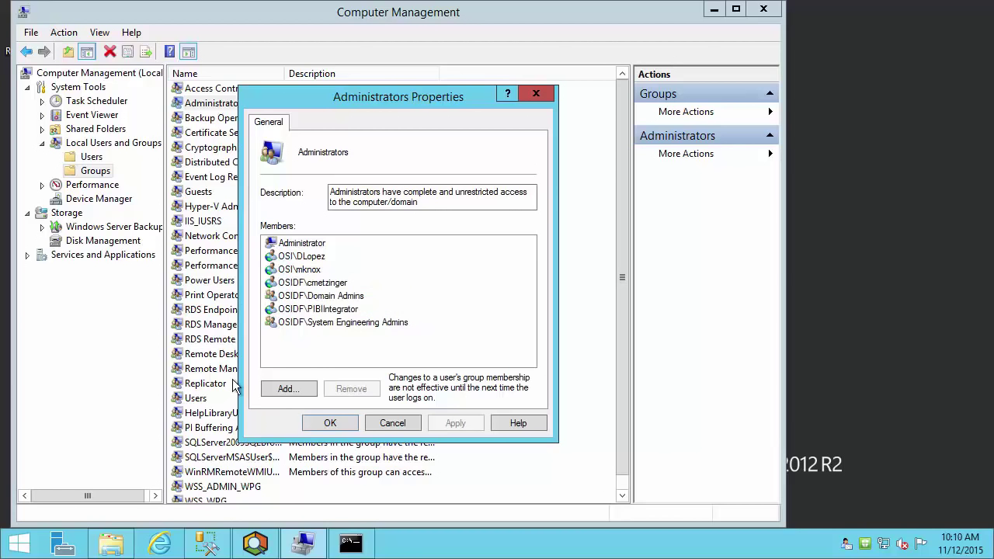
Step: In SSMS, show the service login's Server Roles page, confirming public and sysadmin are checked
{"action": "left_click", "coordinate": [207, 547]}
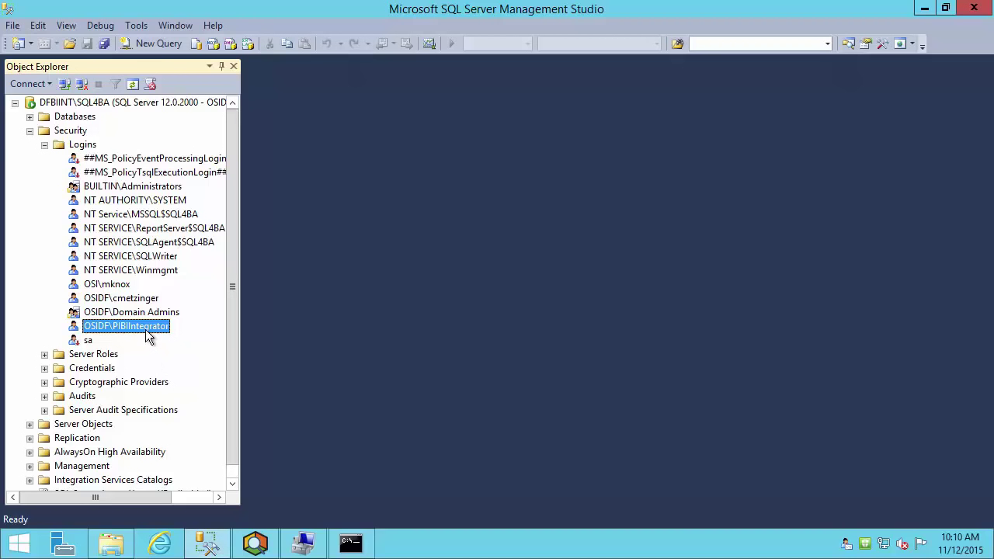
{"action": "right_click", "coordinate": [80, 334]}
{"action": "left_click", "coordinate": [128, 515]}
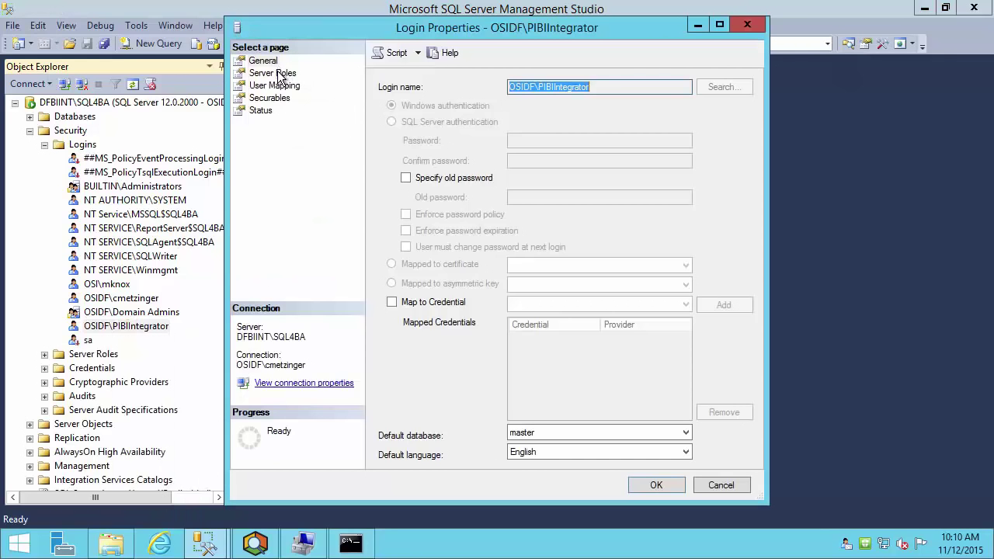
{"action": "left_click", "coordinate": [284, 74]}
{"action": "left_click_drag", "start_coordinate": [435, 228], "coordinate": [493, 216]}
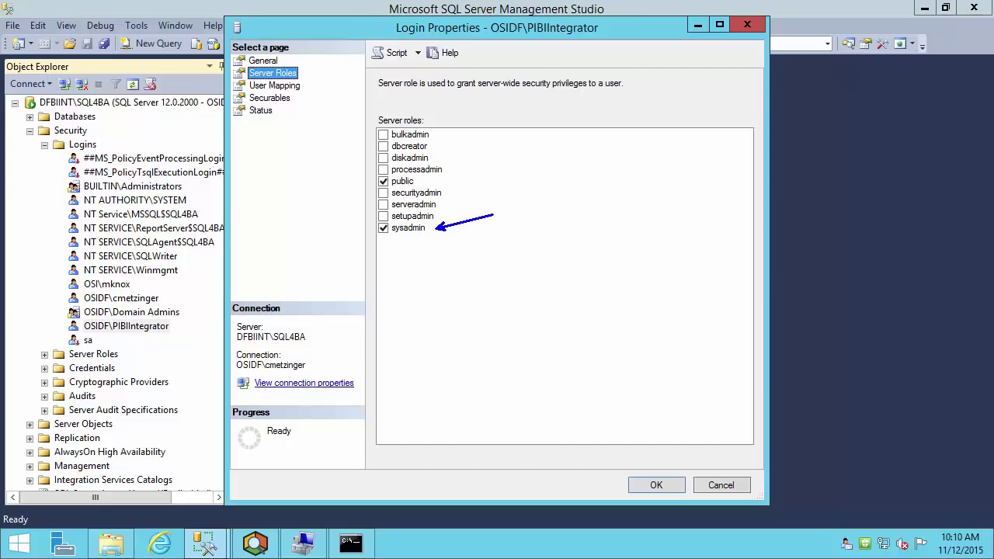
{"action": "key", "text": "Escape"}
Step: Open the PI AF server's properties in PI System Explorer at the Mappings tab
{"action": "left_click", "coordinate": [255, 544]}
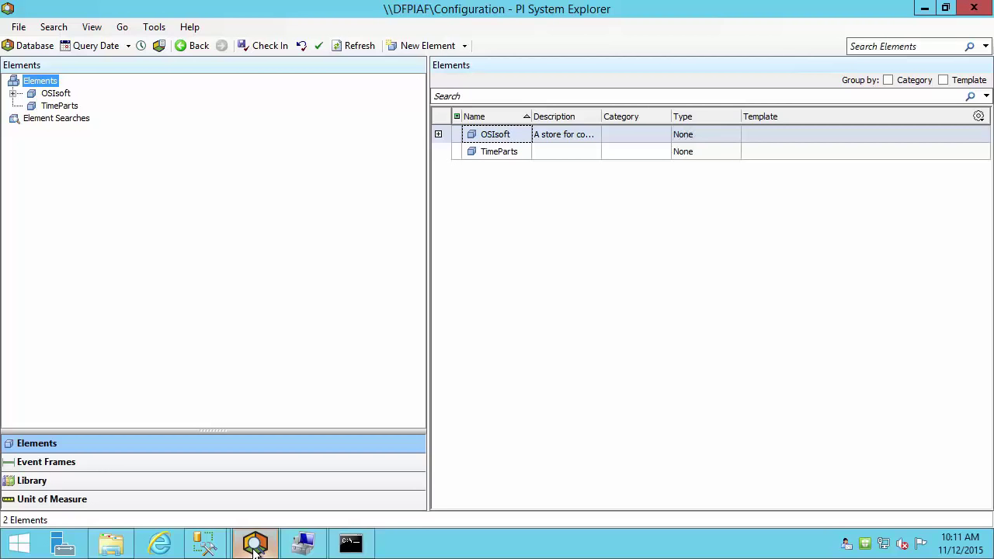
{"action": "left_click", "coordinate": [17, 28]}
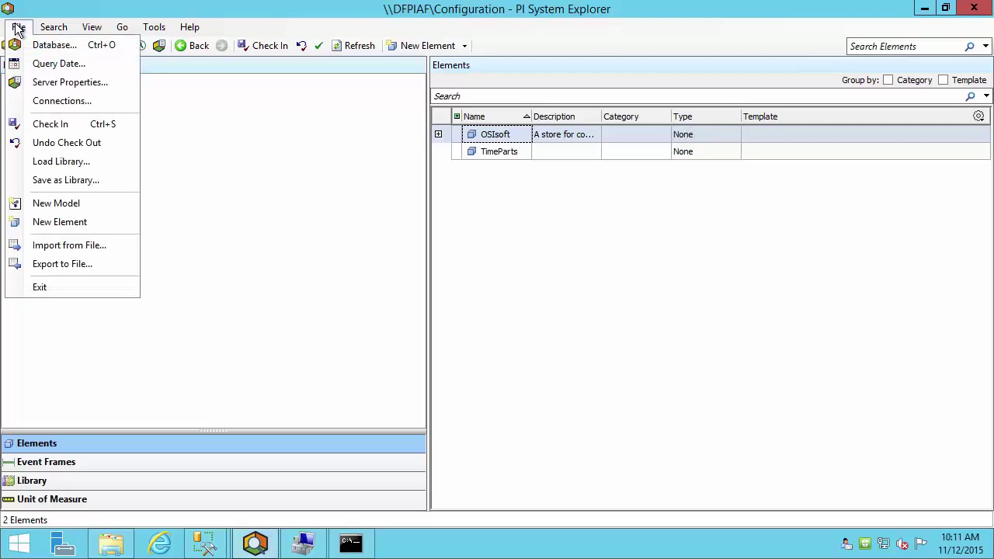
{"action": "left_click", "coordinate": [60, 80]}
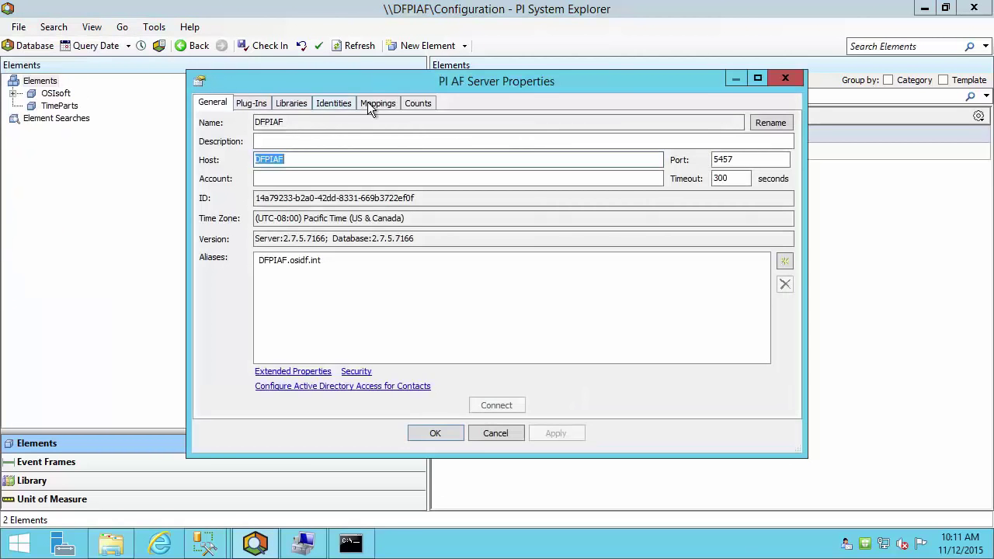
{"action": "left_click", "coordinate": [370, 104]}
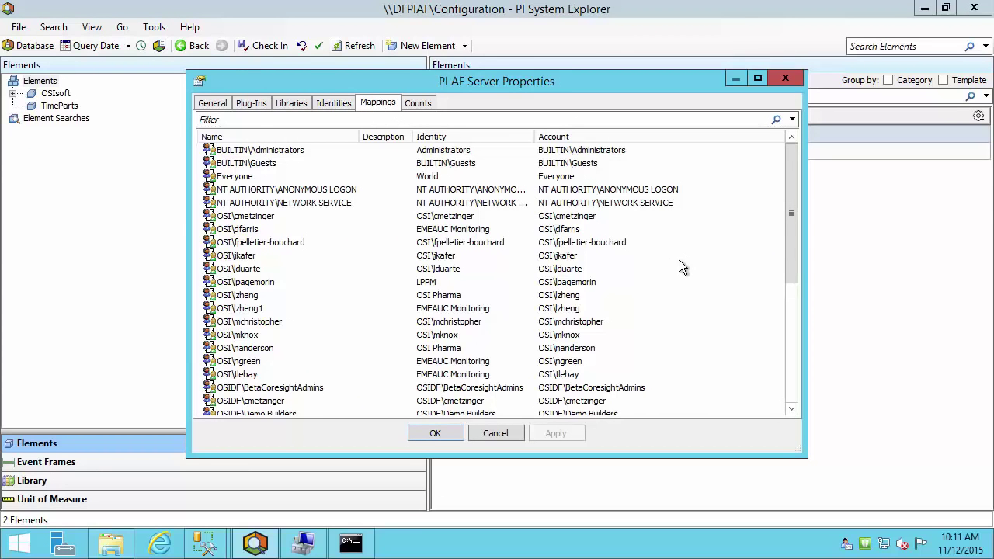
Step: Locate and annotate the service account's mapping to PIBIIntegrator, then close the server properties
{"action": "left_click_drag", "start_coordinate": [792, 212], "coordinate": [801, 275]}
{"action": "mouse_move", "coordinate": [201, 365]}
{"action": "left_mouse_down"}
{"action": "mouse_move", "coordinate": [242, 383]}
{"action": "mouse_move", "coordinate": [628, 387]}
{"action": "mouse_move", "coordinate": [624, 359]}
{"action": "mouse_move", "coordinate": [659, 328]}
{"action": "left_mouse_up"}
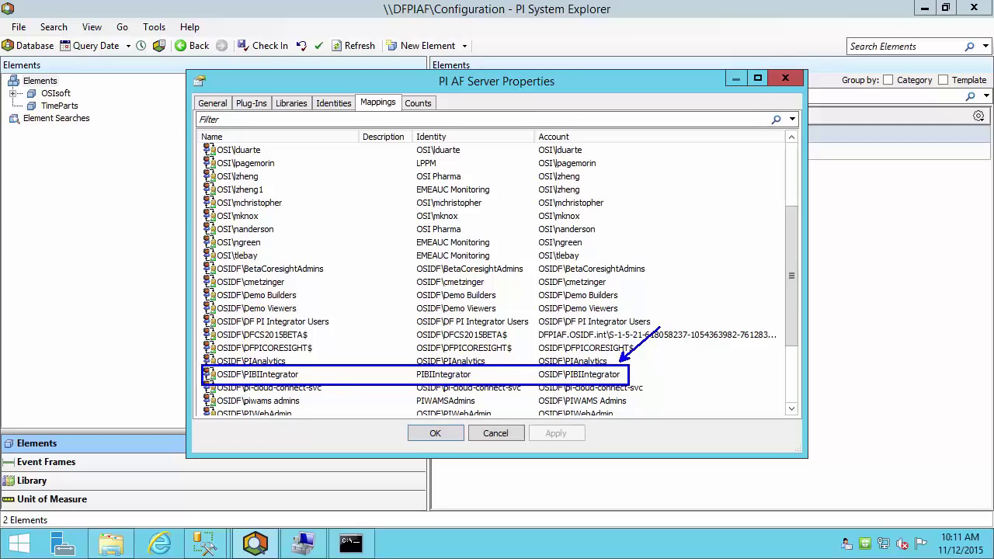
{"action": "left_click_drag", "start_coordinate": [410, 362], "coordinate": [383, 328]}
{"action": "left_click_drag", "start_coordinate": [410, 368], "coordinate": [476, 381]}
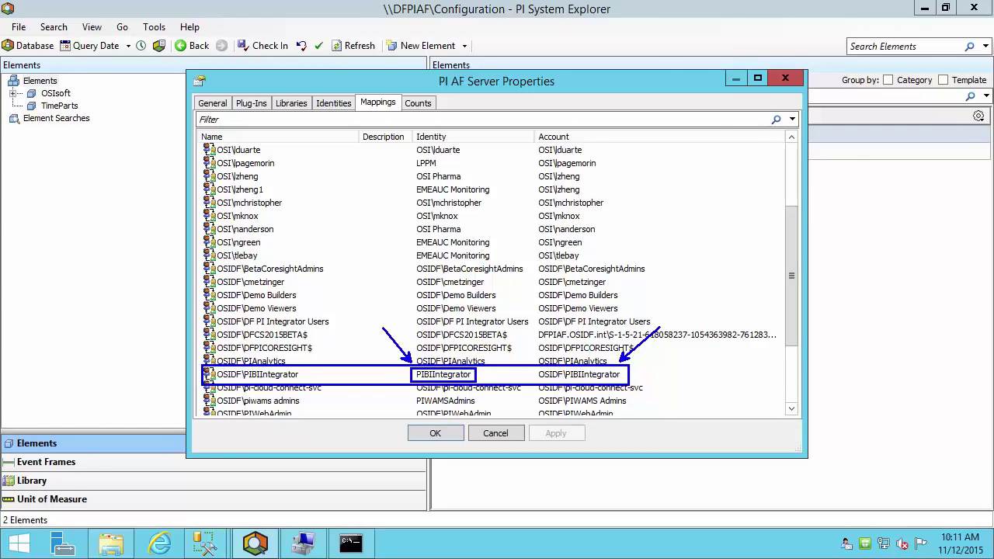
{"action": "key", "text": "Escape"}
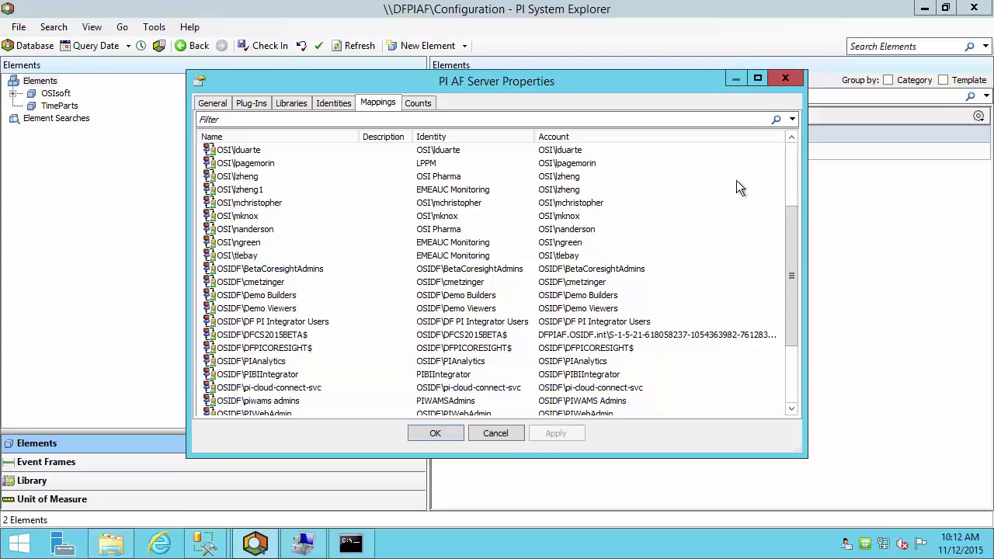
{"action": "left_click", "coordinate": [785, 78]}
Step: Open Security for the Configuration database and select the PIBIIntegrator identity to view its permissions
{"action": "left_click", "coordinate": [31, 45]}
{"action": "right_click", "coordinate": [376, 324]}
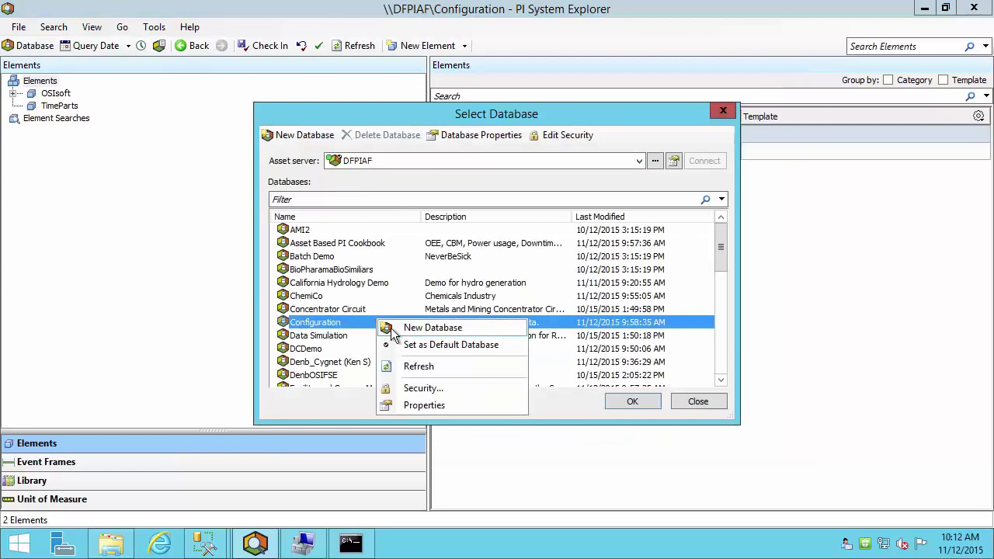
{"action": "left_click", "coordinate": [423, 385]}
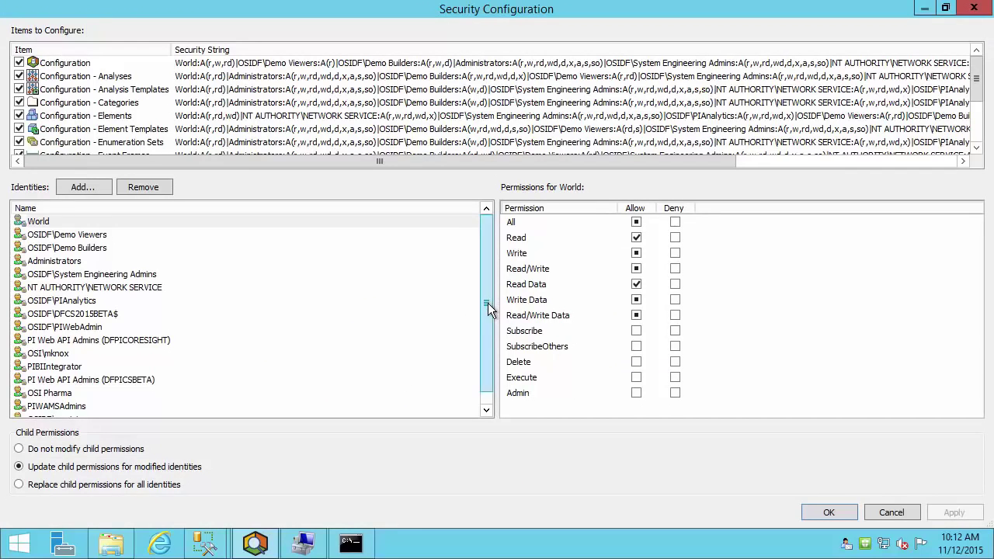
{"action": "left_click_drag", "start_coordinate": [488, 299], "coordinate": [488, 322]}
{"action": "left_click", "coordinate": [44, 355]}
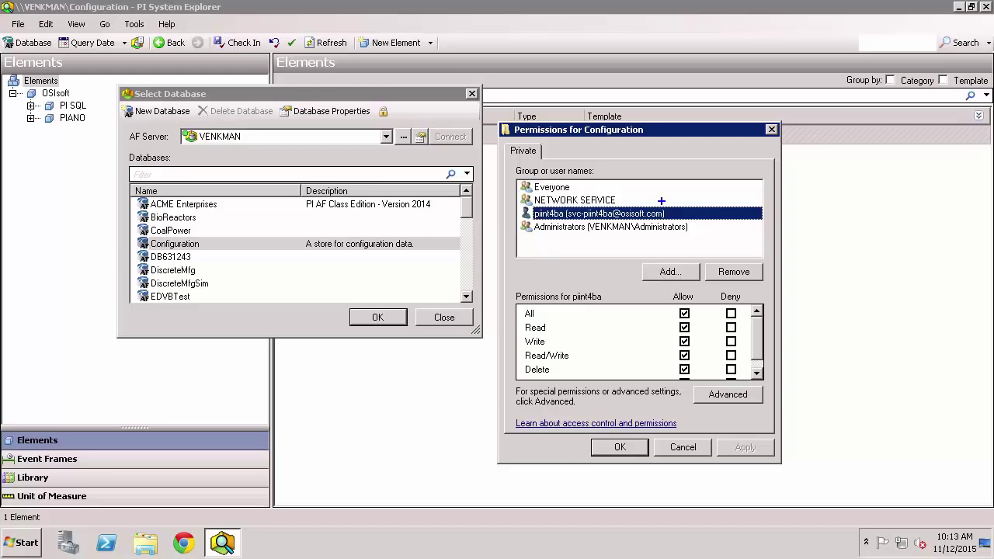
Step: Annotate the service account and confirm every Allow box, including Admin, on the Configuration database
{"action": "left_click_drag", "start_coordinate": [525, 207], "coordinate": [676, 220]}
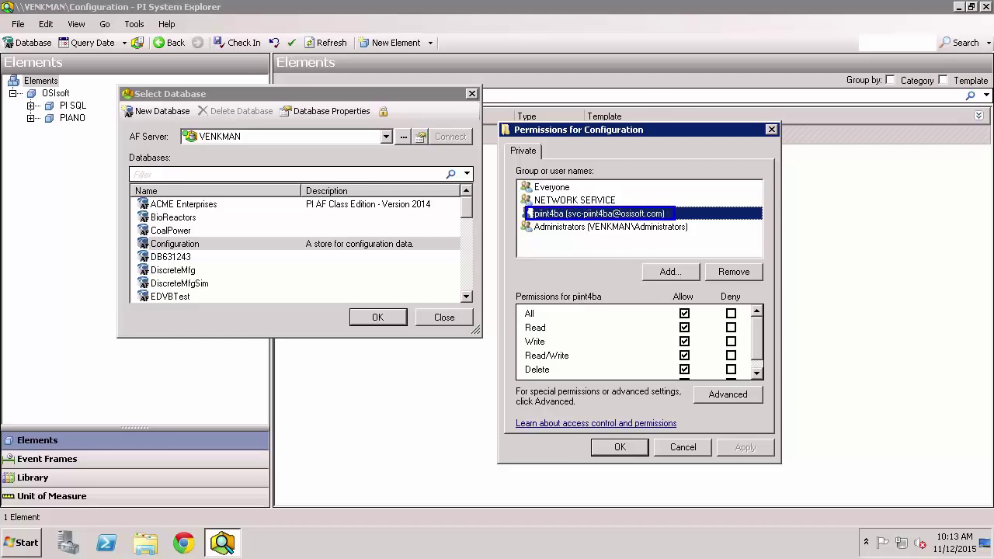
{"action": "key", "text": "Escape"}
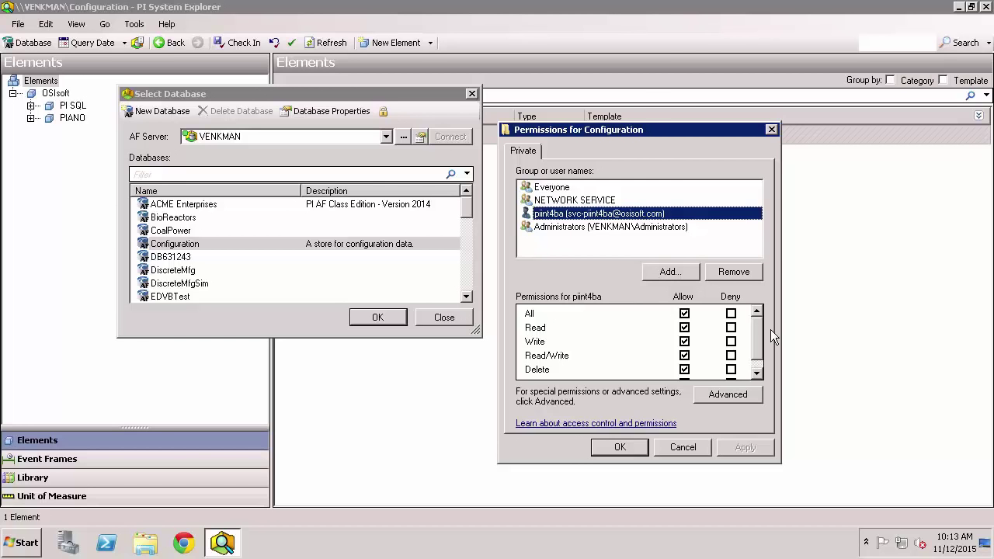
{"action": "scroll", "coordinate": [757, 333], "scroll_direction": "down", "scroll_amount": 1}
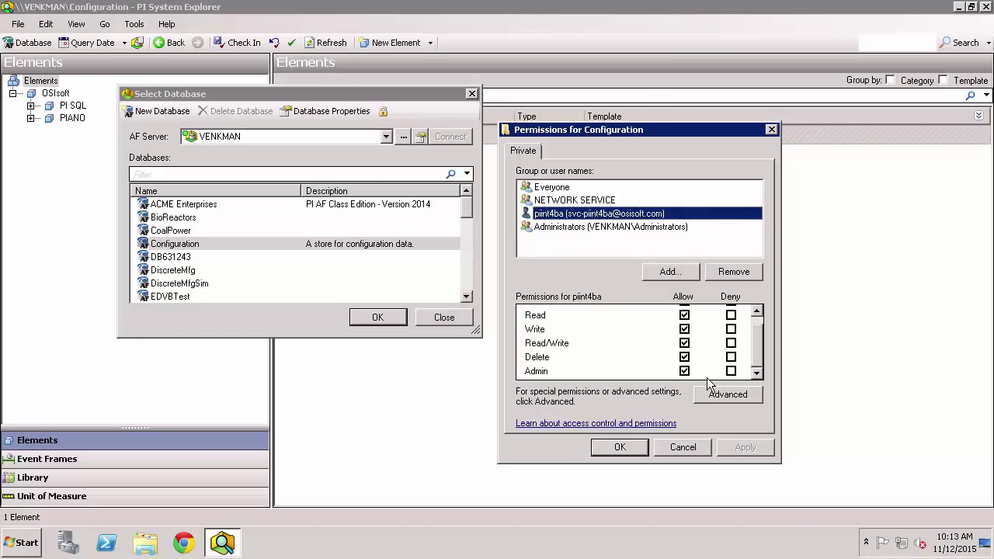
{"action": "key", "text": "ctrl+2"}
{"action": "left_click_drag", "start_coordinate": [206, 243], "coordinate": [259, 220]}
{"action": "key", "text": "Escape"}
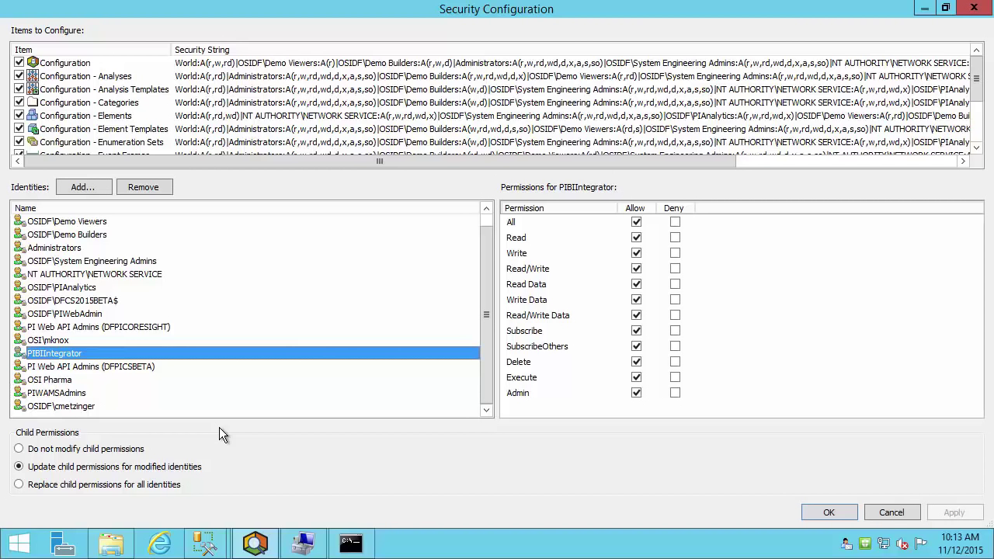
Step: Select another identity in Security Configuration to compare its permissions
{"action": "left_click", "coordinate": [71, 407]}
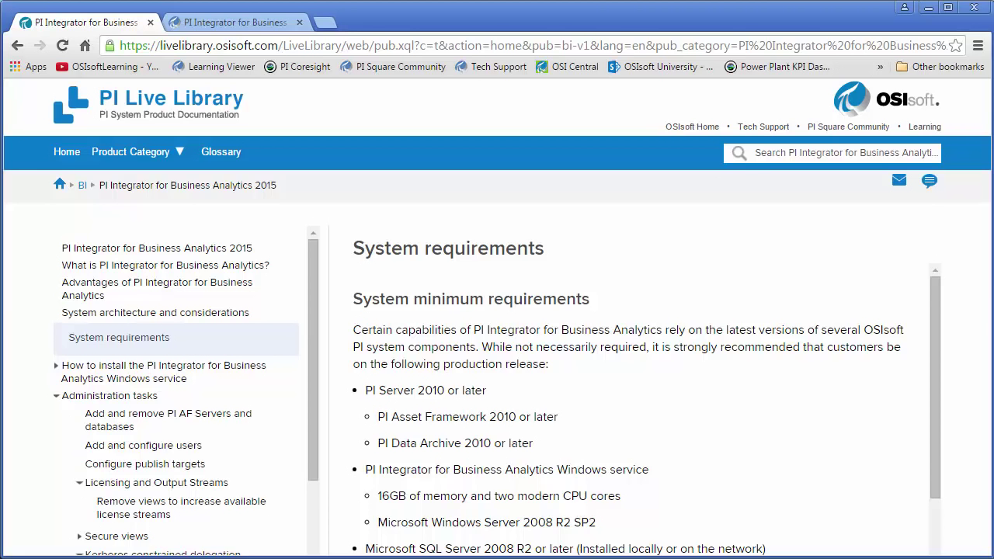
Step: Re-expand Administration tasks and open Kerberos constrained delegation, showing Task 1: Configure SPNs
{"action": "left_click", "coordinate": [56, 395]}
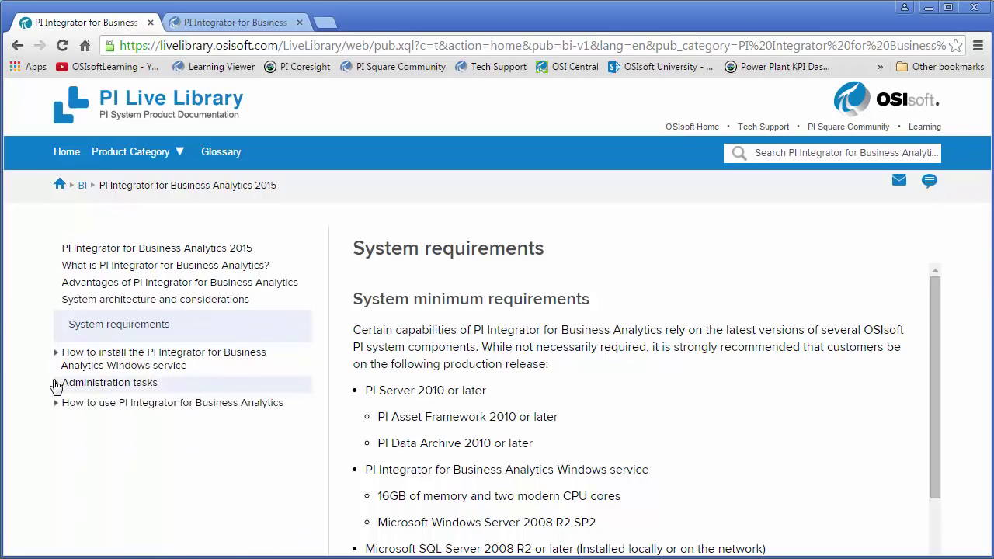
{"action": "left_click", "coordinate": [56, 383]}
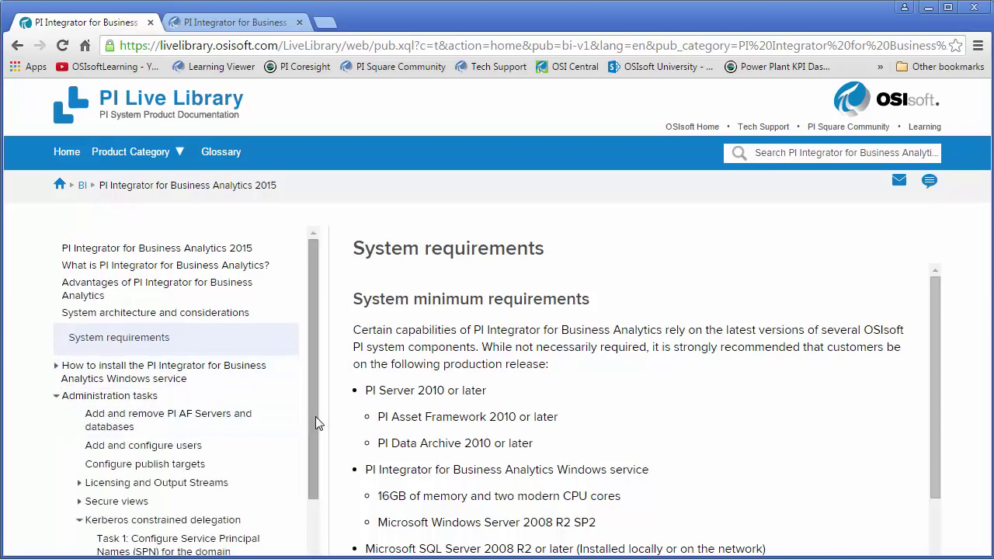
{"action": "left_click", "coordinate": [200, 518]}
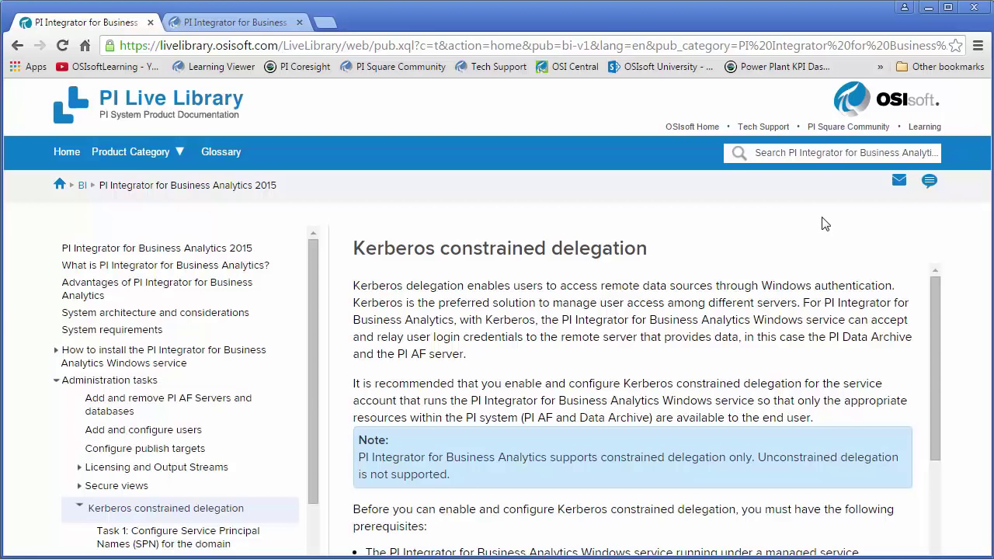
Step: Scroll the Tech Support downloads page to the PI Integrator 1.0.0.184 install kits and outline their names
{"action": "left_click", "coordinate": [243, 26]}
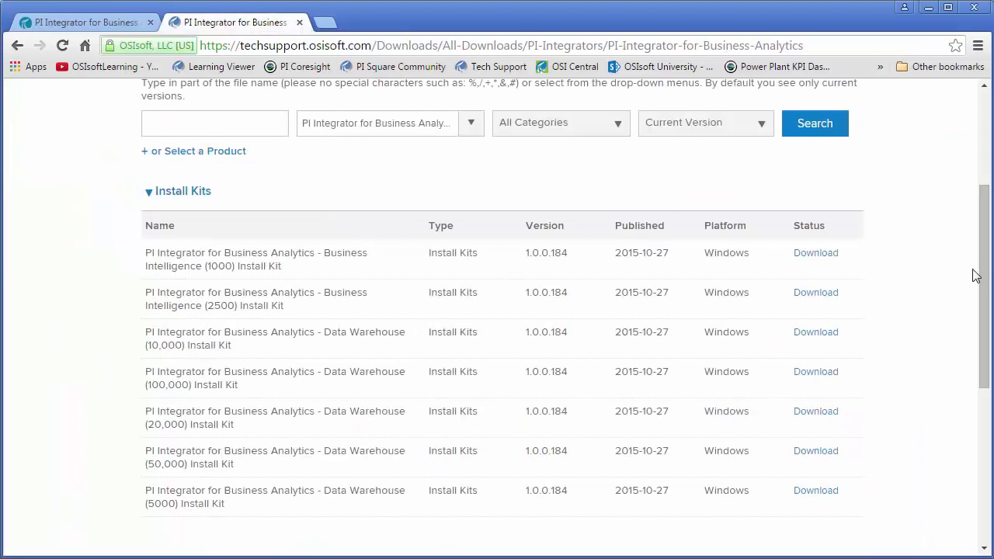
{"action": "left_click_drag", "start_coordinate": [984, 264], "coordinate": [989, 136]}
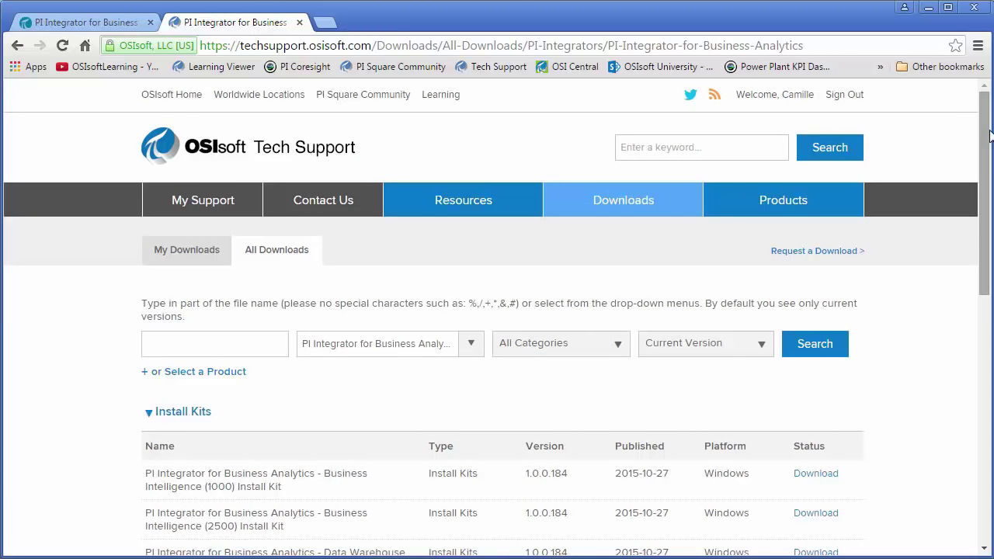
{"action": "left_click_drag", "start_coordinate": [989, 142], "coordinate": [989, 255]}
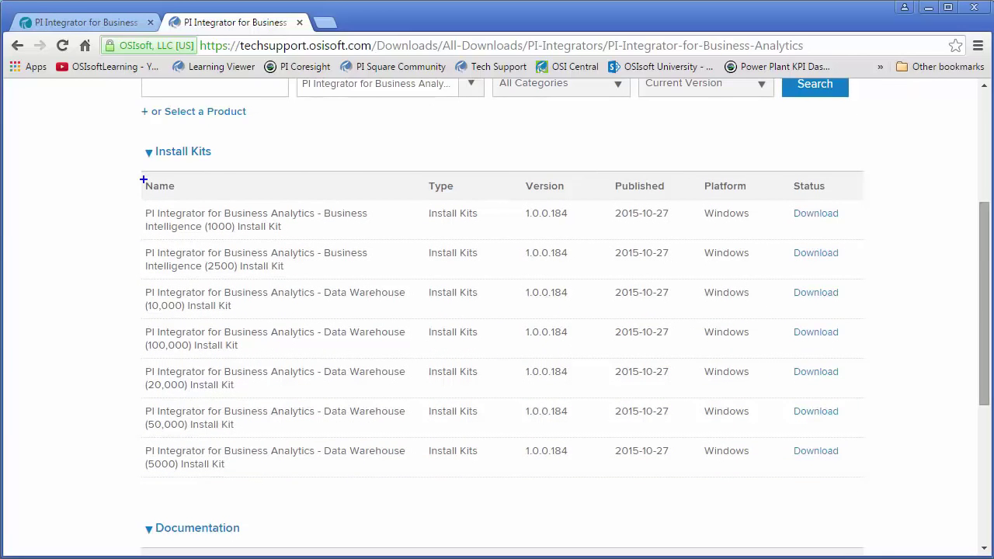
{"action": "left_click_drag", "start_coordinate": [126, 169], "coordinate": [357, 384]}
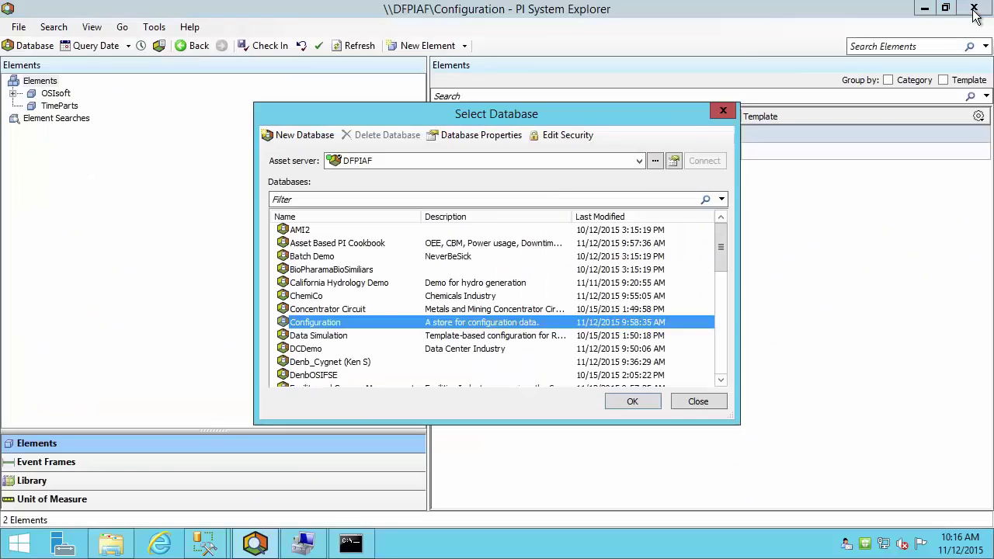
Step: Close the Security Configuration, database, properties, Computer Management and Command Prompt windows
{"action": "left_click", "coordinate": [973, 8]}
{"action": "left_click", "coordinate": [723, 110]}
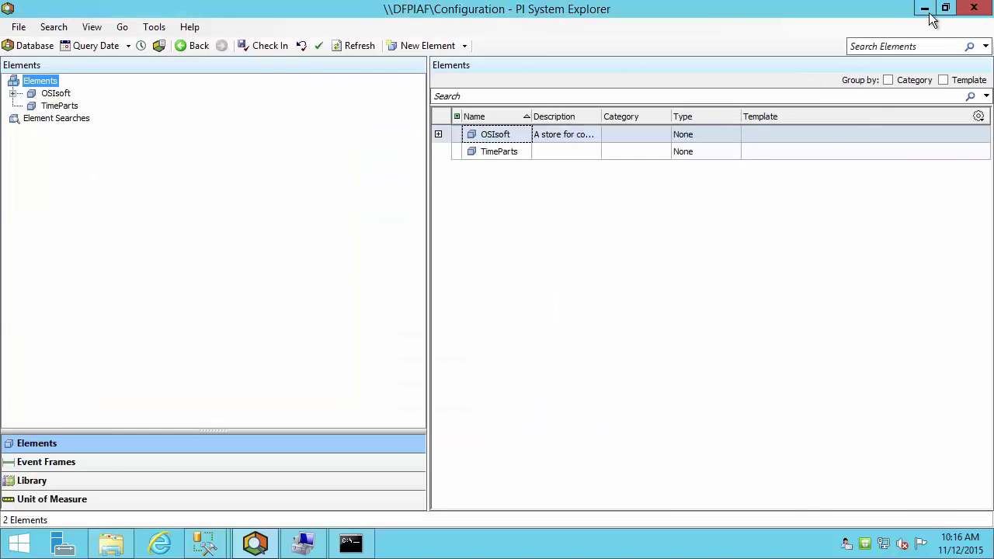
{"action": "left_click", "coordinate": [924, 10]}
{"action": "left_click", "coordinate": [924, 10]}
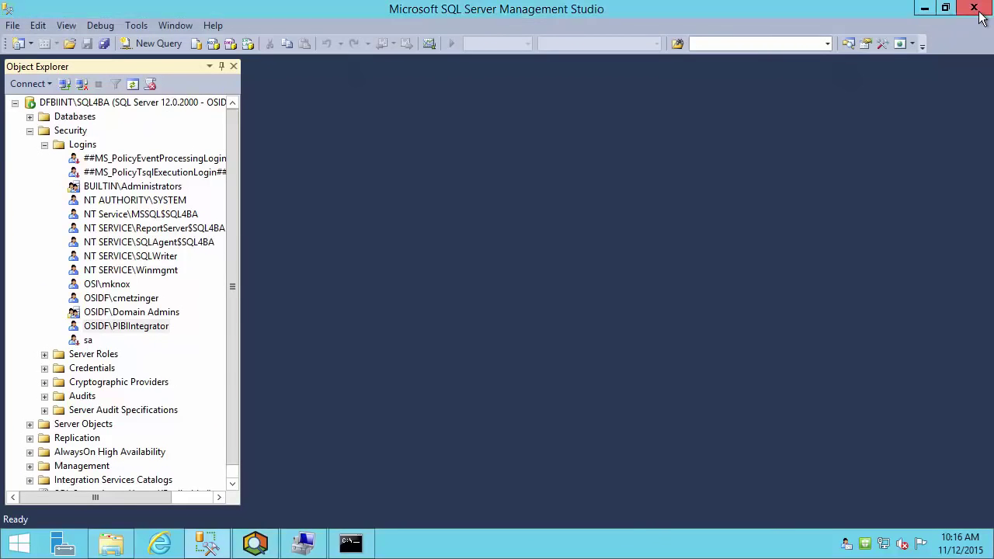
{"action": "left_click", "coordinate": [924, 9]}
{"action": "left_click", "coordinate": [536, 94]}
{"action": "left_click", "coordinate": [763, 9]}
{"action": "left_click", "coordinate": [568, 71]}
Step: Exit PI System Explorer and bring up the C:\InstallTmp\Integrator for BA folder
{"action": "left_click", "coordinate": [207, 543]}
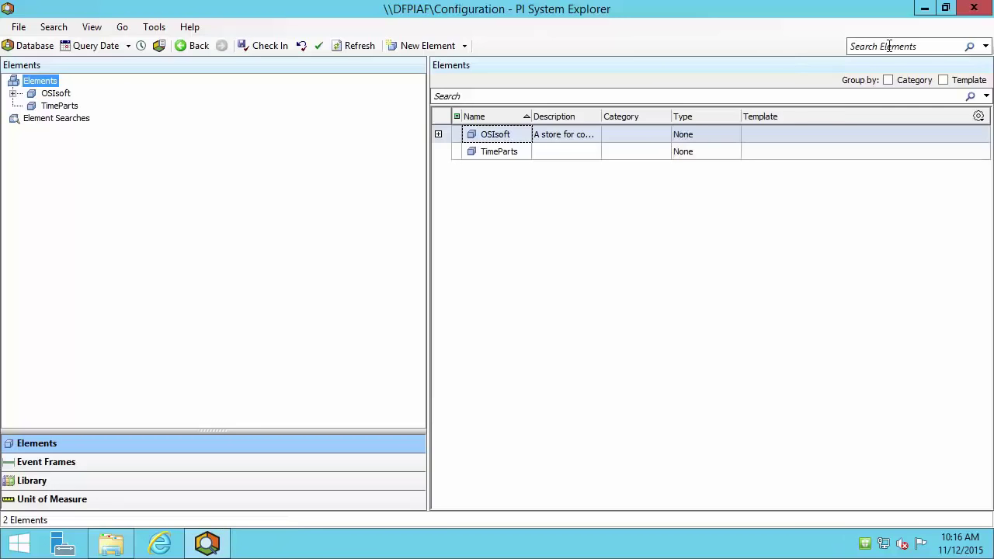
{"action": "key", "text": "alt+F4"}
{"action": "left_click", "coordinate": [111, 543]}
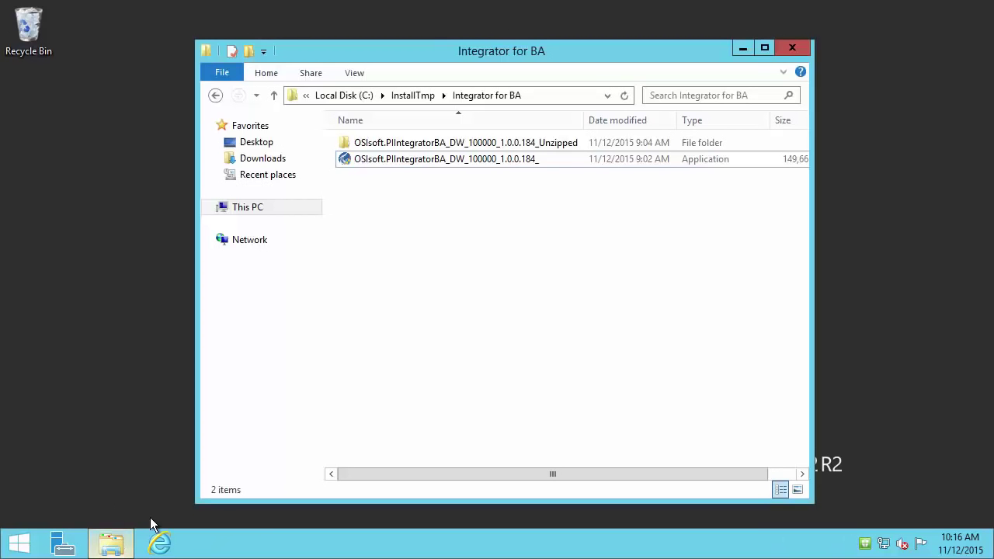
{"action": "mouse_move", "coordinate": [514, 159]}
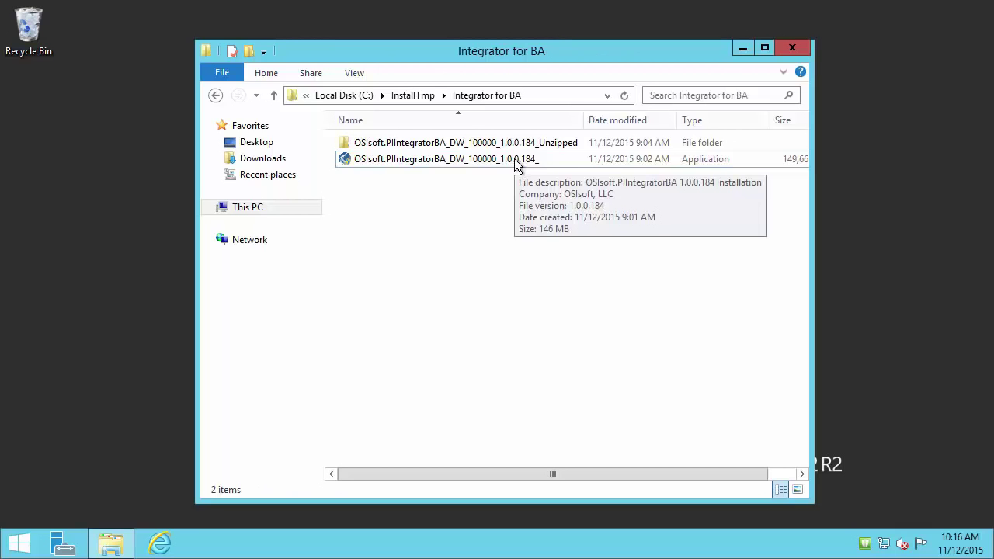
Step: Run the PIIntegratorBA 1.0.0.184 installer as administrator, extracting into the _Unzipped folder under Integrator for BA
{"action": "right_click", "coordinate": [514, 158]}
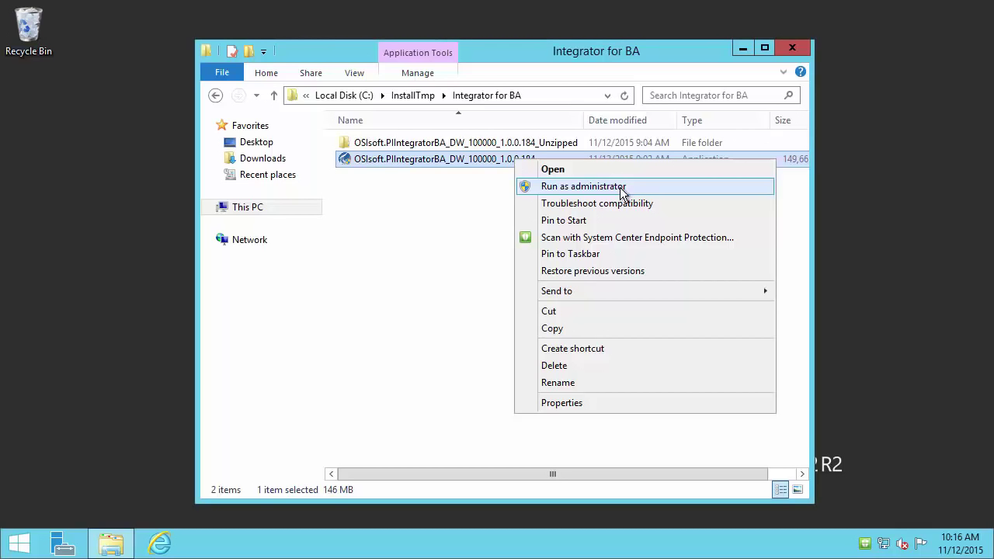
{"action": "left_click", "coordinate": [620, 187]}
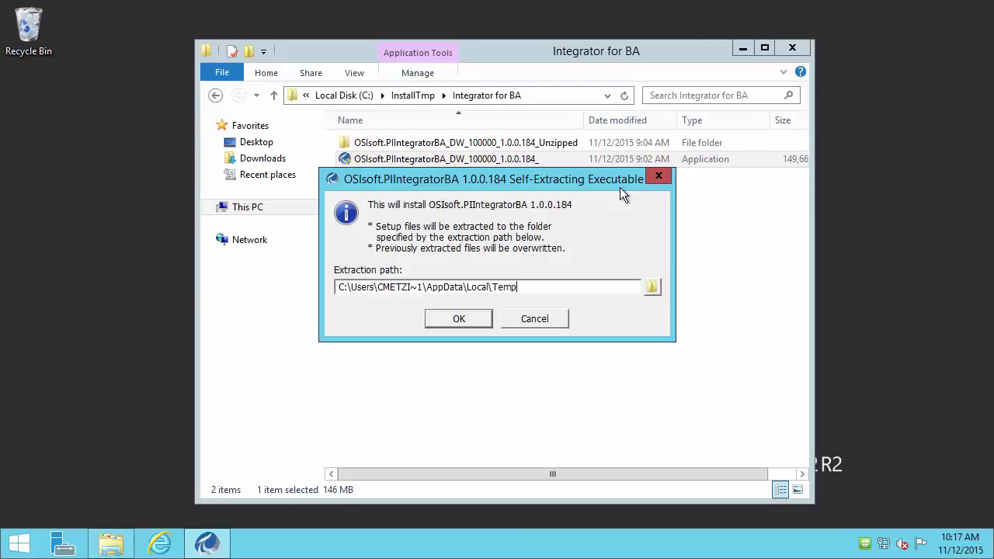
{"action": "left_click", "coordinate": [651, 288]}
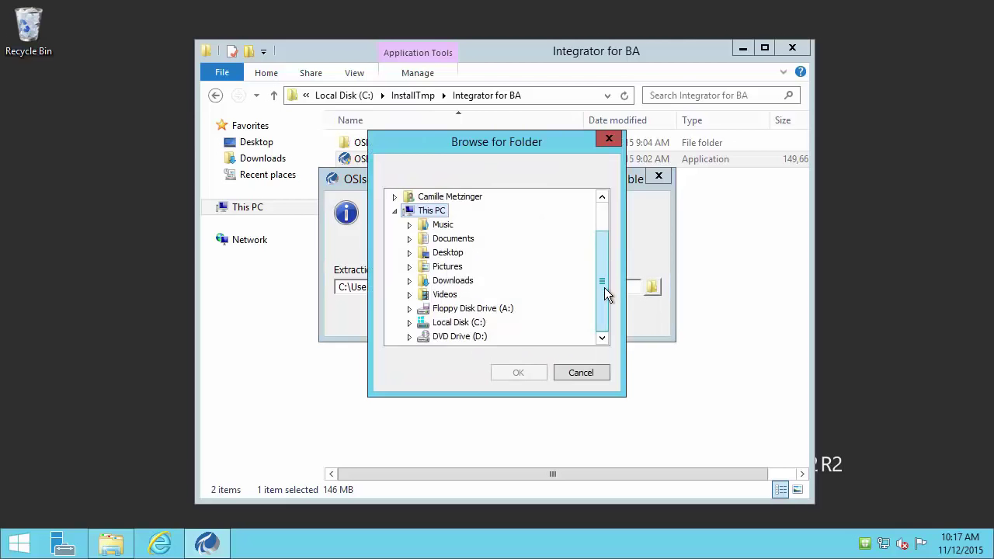
{"action": "left_click", "coordinate": [410, 322]}
{"action": "left_click", "coordinate": [424, 224]}
{"action": "scroll", "coordinate": [602, 297], "scroll_direction": "up", "scroll_amount": 3}
{"action": "left_click", "coordinate": [438, 266]}
{"action": "left_click", "coordinate": [536, 280]}
{"action": "left_click", "coordinate": [518, 374]}
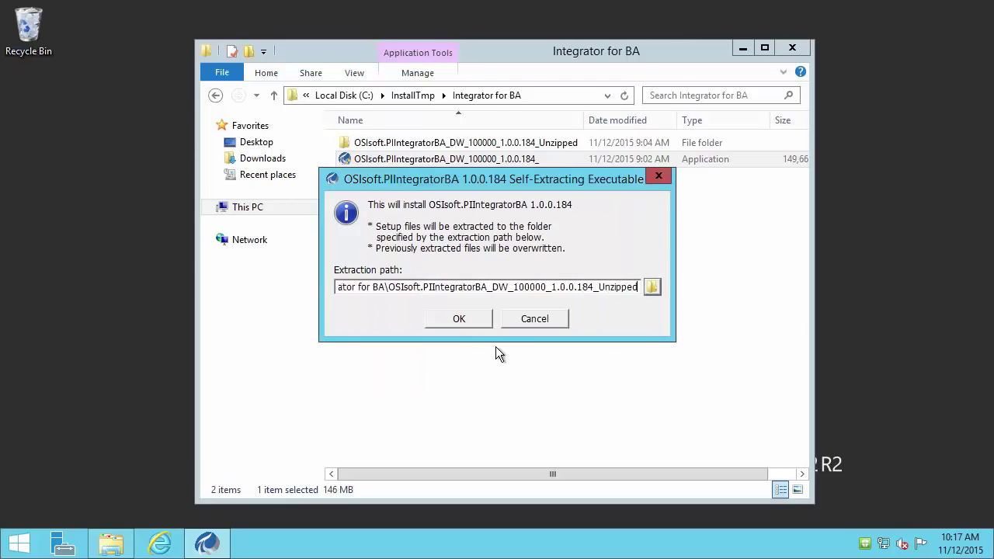
{"action": "left_click", "coordinate": [459, 317]}
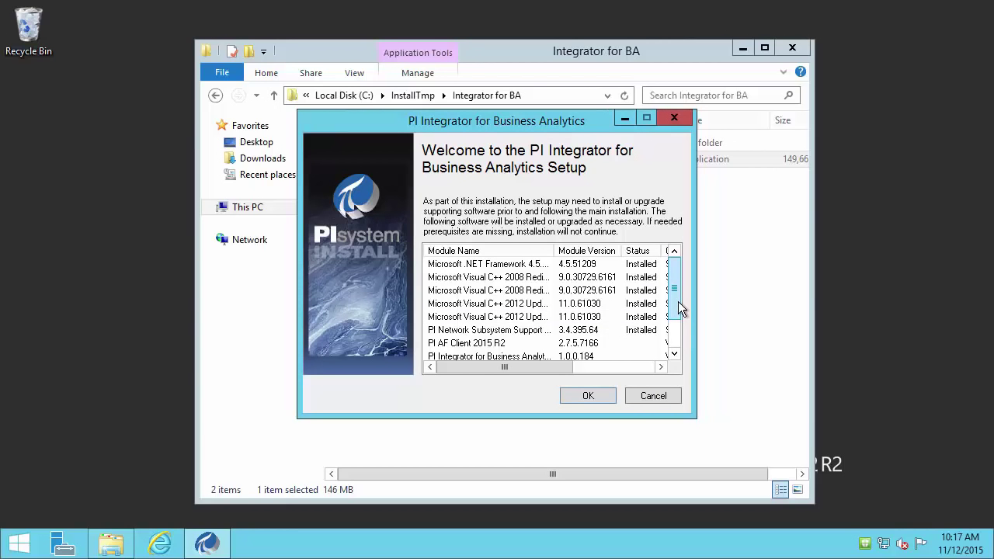
Step: Review the setup module list with a wider Module Name column and accept it to start installation
{"action": "left_click_drag", "start_coordinate": [678, 301], "coordinate": [678, 326]}
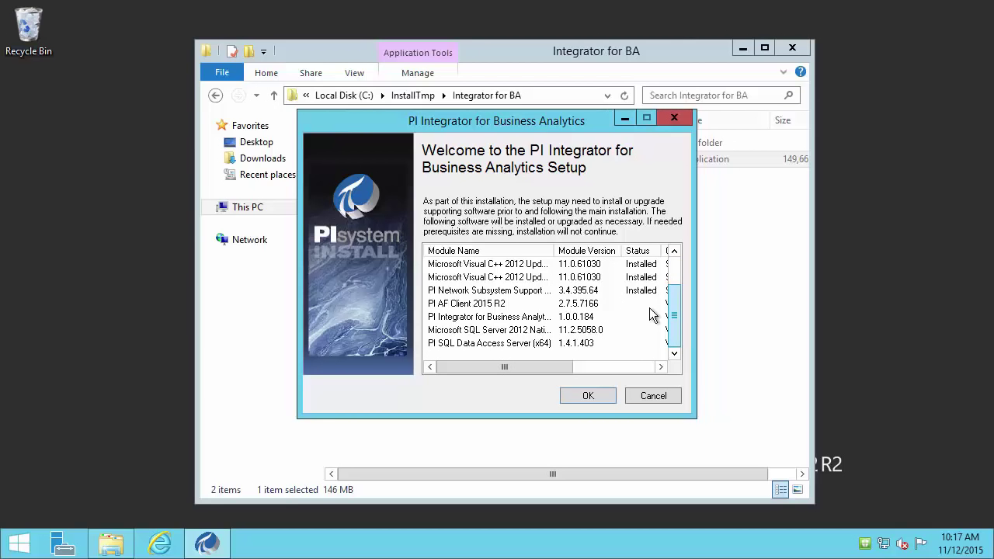
{"action": "left_click_drag", "start_coordinate": [555, 250], "coordinate": [618, 267]}
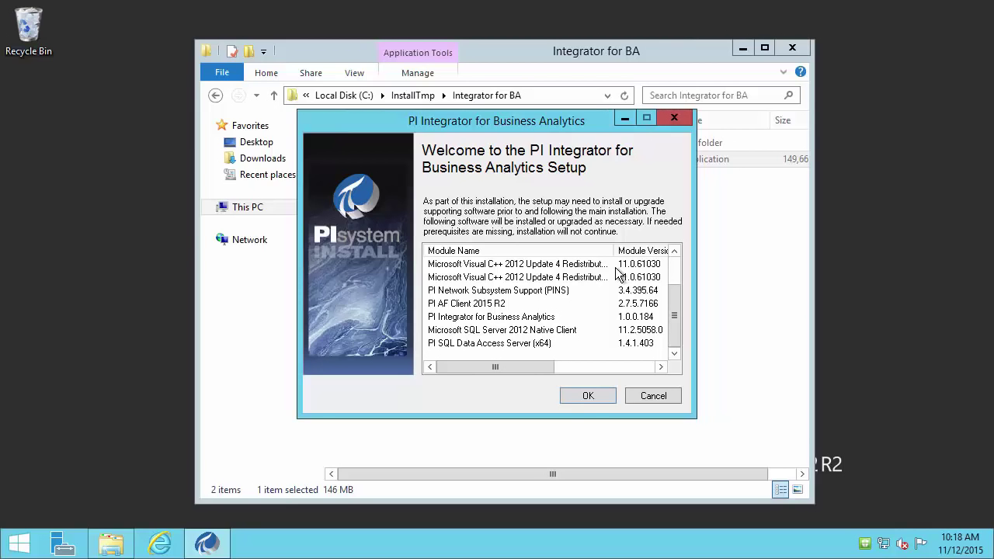
{"action": "left_click", "coordinate": [599, 394]}
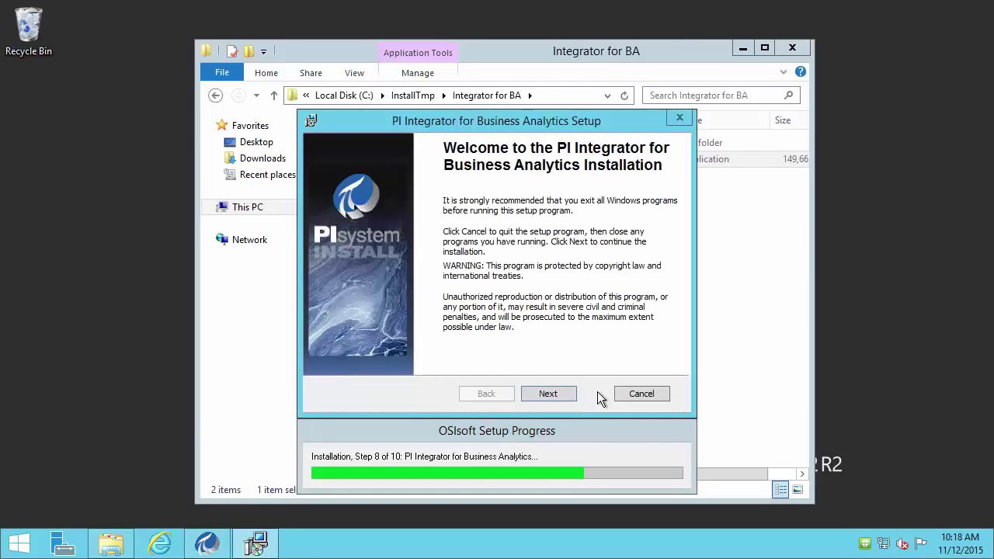
Step: Get past the welcome page and enter the service logon account and its password
{"action": "left_click", "coordinate": [556, 391]}
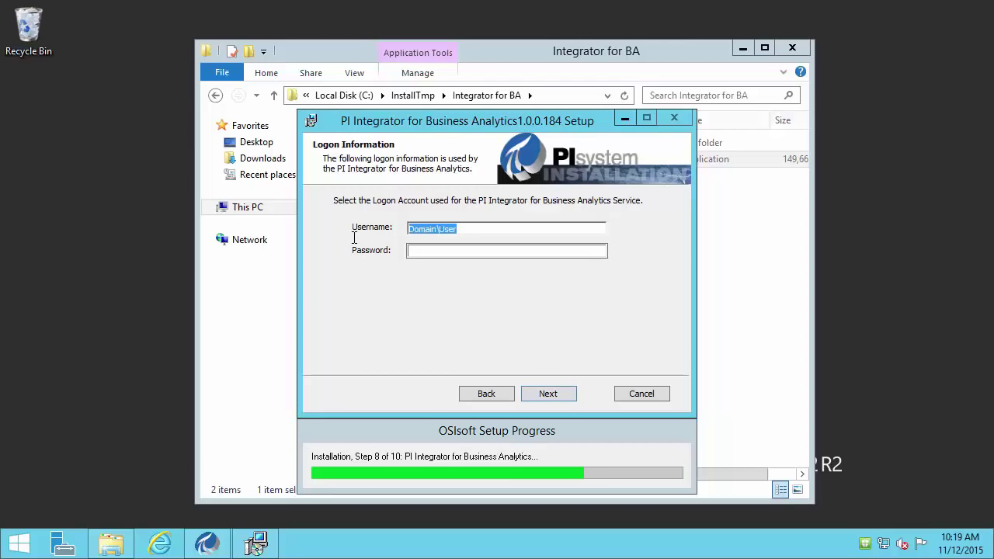
{"action": "type", "text": "osidf\\pibiintegrator"}
{"action": "key", "text": "Tab"}
{"action": "type", "text": "************"}
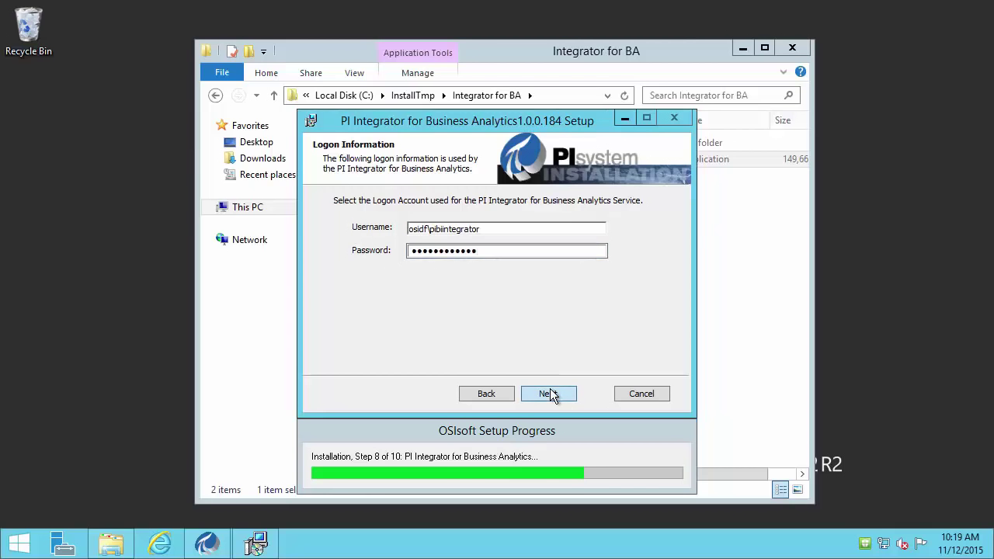
{"action": "left_click", "coordinate": [548, 393]}
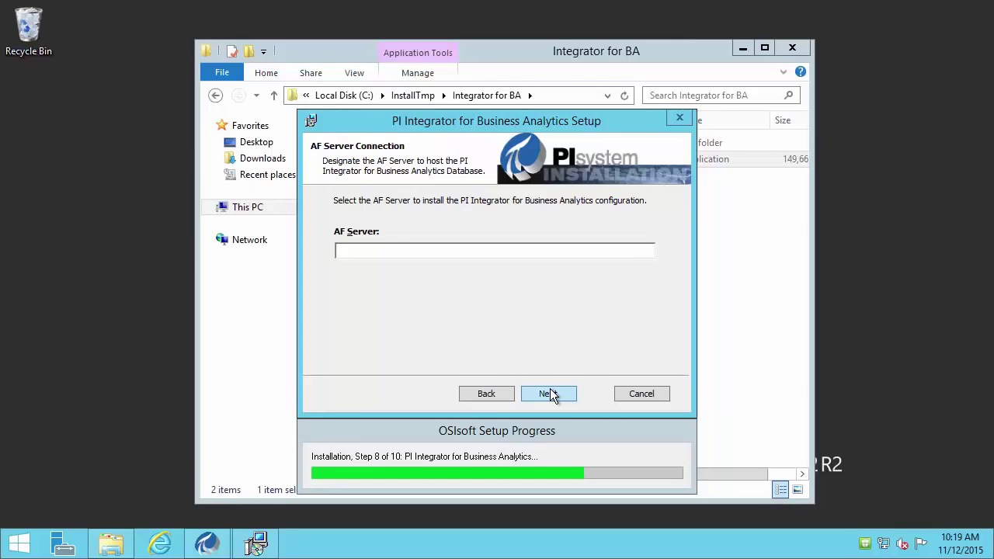
Step: Set the AF server to DFPIAF and the SQL server to DFBIInt\SQL4BA
{"action": "type", "text": "DFPIAF"}
{"action": "left_click", "coordinate": [567, 396]}
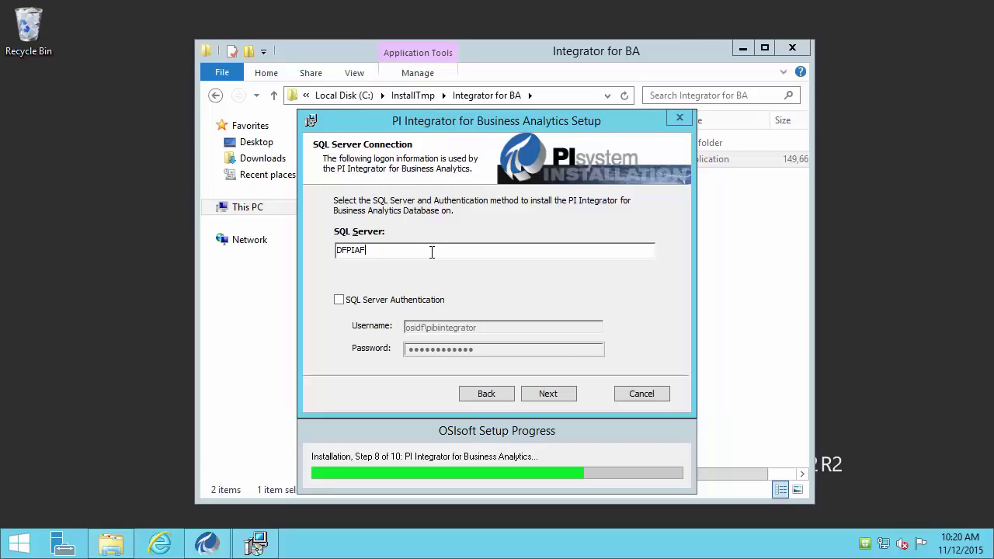
{"action": "key", "text": "BackSpace"}
{"action": "key", "text": "BackSpace"}
{"action": "key", "text": "BackSpace"}
{"action": "key", "text": "BackSpace"}
{"action": "type", "text": "BIInt\\SQL4BA"}
{"action": "left_click", "coordinate": [559, 391]}
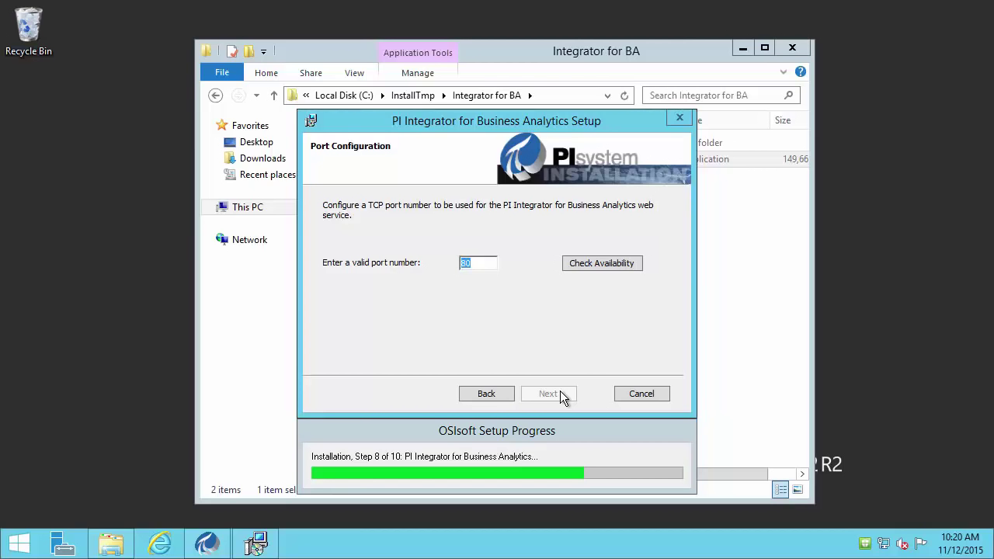
Step: Confirm port 80 is available and continue to the installation summary
{"action": "left_click", "coordinate": [596, 265]}
{"action": "left_click", "coordinate": [597, 266]}
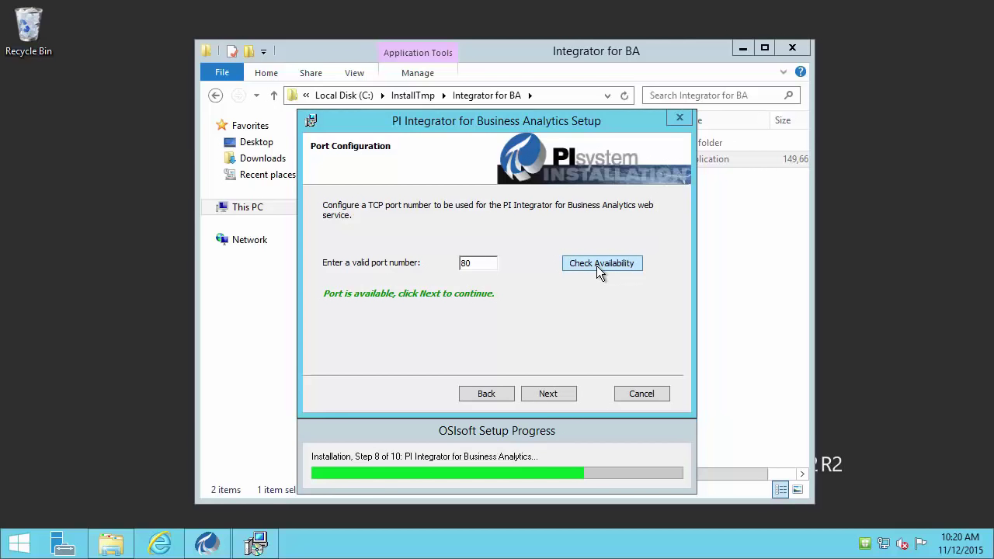
{"action": "left_click", "coordinate": [548, 394]}
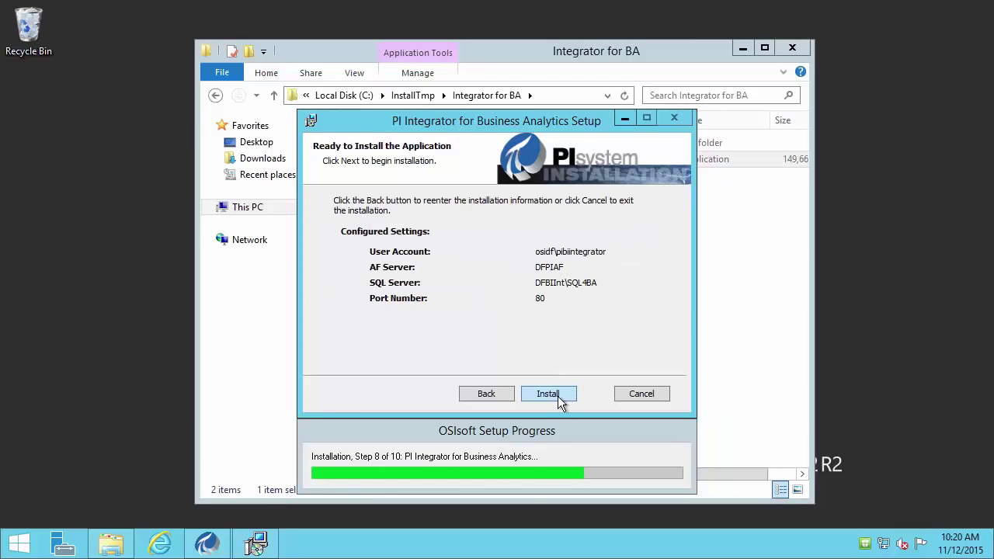
Step: Install PI Integrator for Business Analytics, then close the completion dialog and the installer folder
{"action": "left_click", "coordinate": [558, 396]}
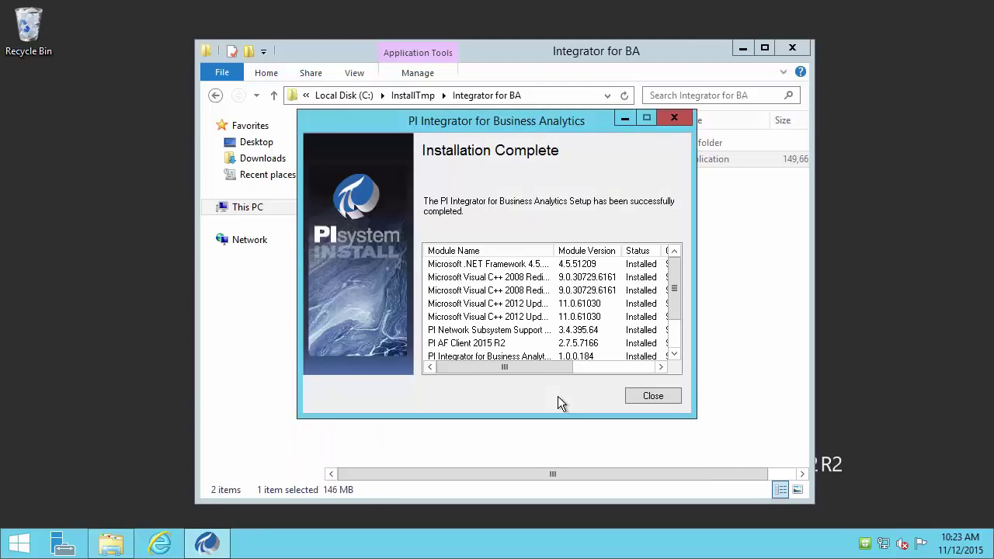
{"action": "scroll", "coordinate": [678, 295], "scroll_direction": "down", "scroll_amount": 1}
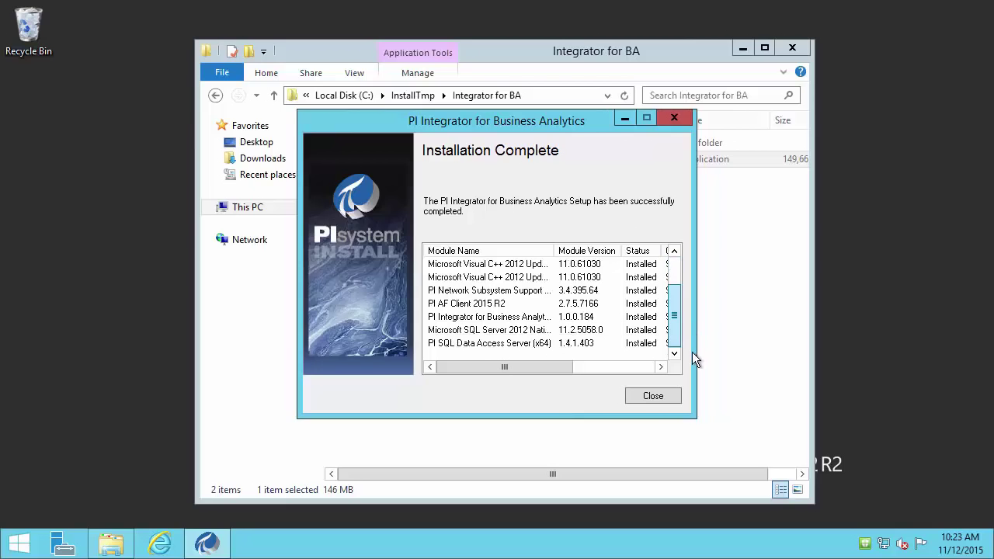
{"action": "left_click", "coordinate": [653, 396]}
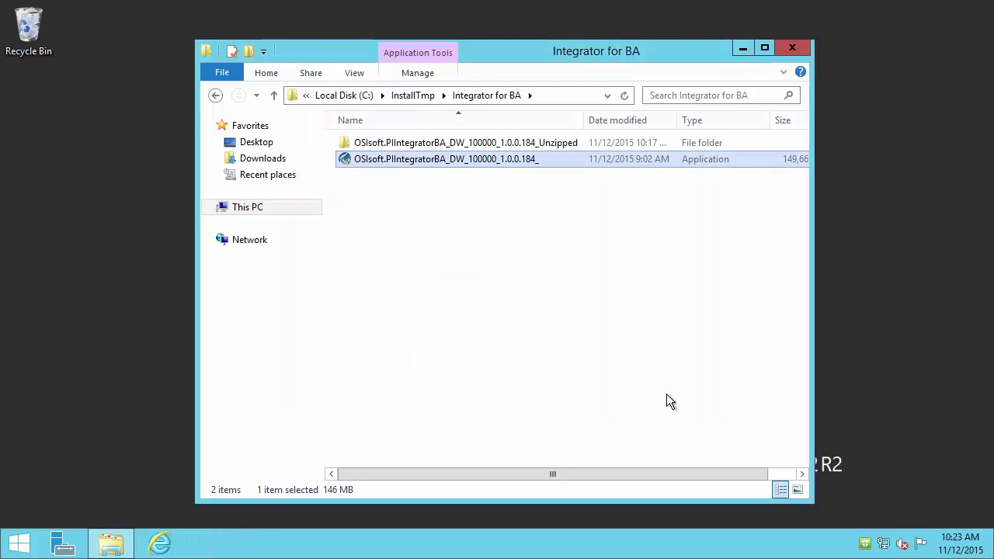
{"action": "left_click", "coordinate": [792, 48]}
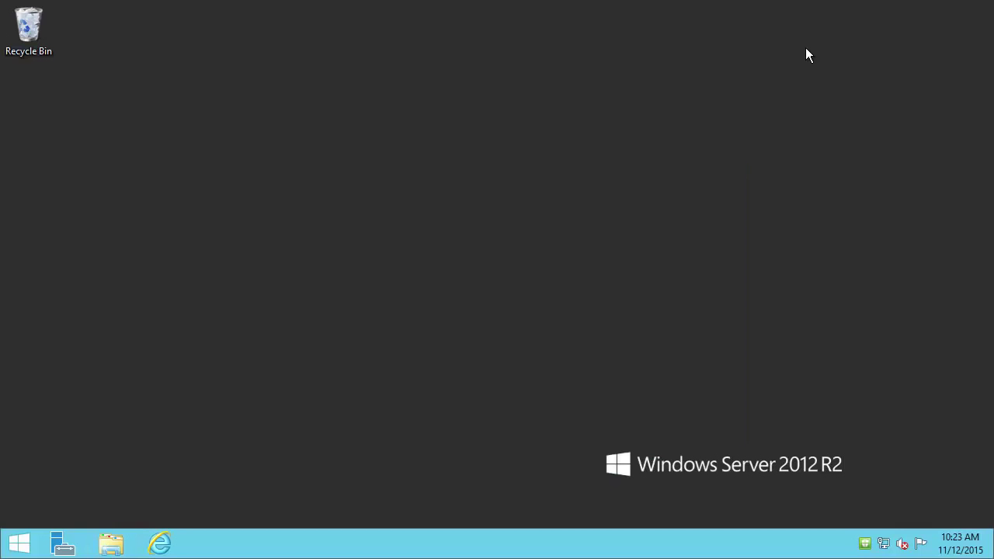
Step: Find PI Integrator for Business Analytics in Services, showing Running with Automatic startup, then launch Internet Explorer
{"action": "left_click", "coordinate": [21, 545]}
{"action": "type", "text": "services"}
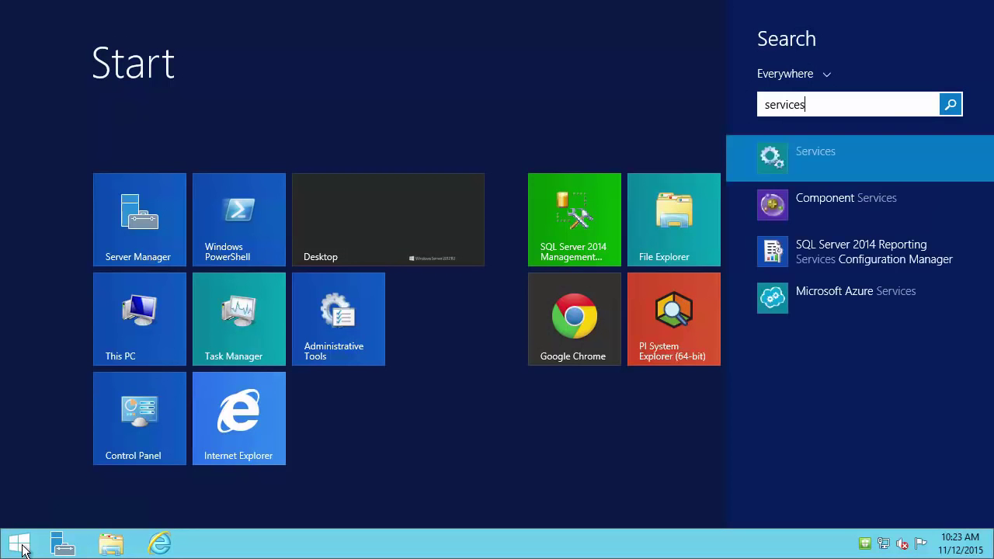
{"action": "left_click", "coordinate": [768, 160]}
{"action": "left_click", "coordinate": [387, 225]}
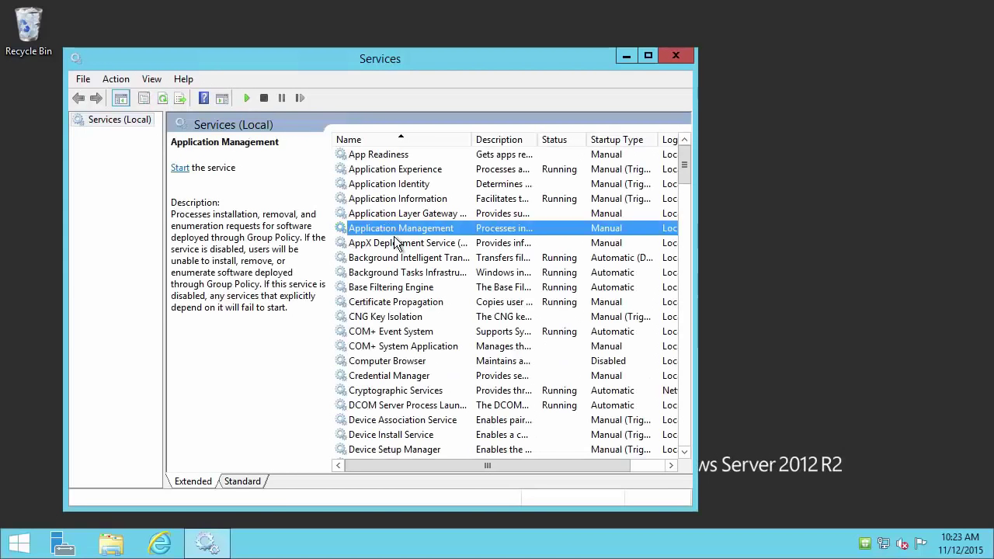
{"action": "type", "text": "pi"}
{"action": "left_click", "coordinate": [394, 242]}
{"action": "left_click", "coordinate": [648, 55]}
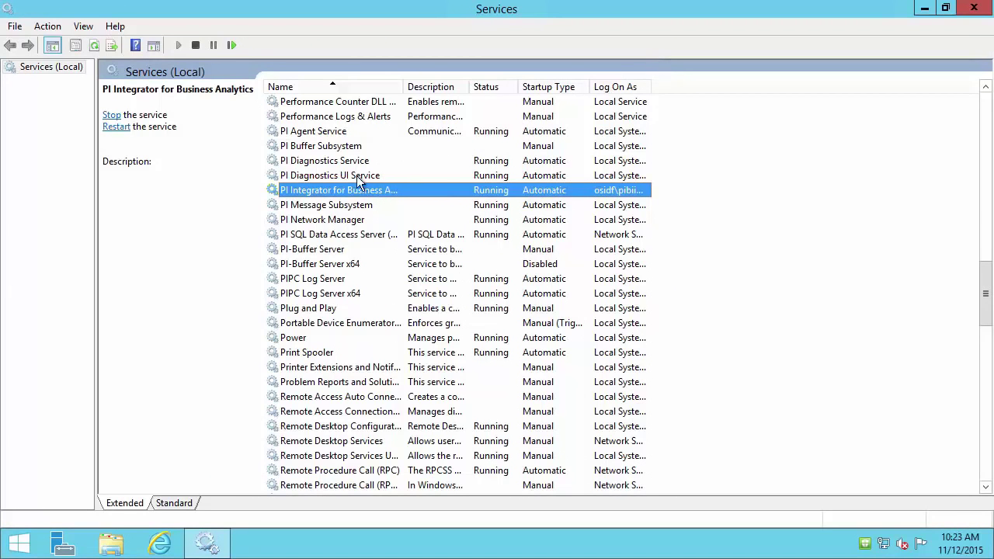
{"action": "double_click", "coordinate": [402, 87]}
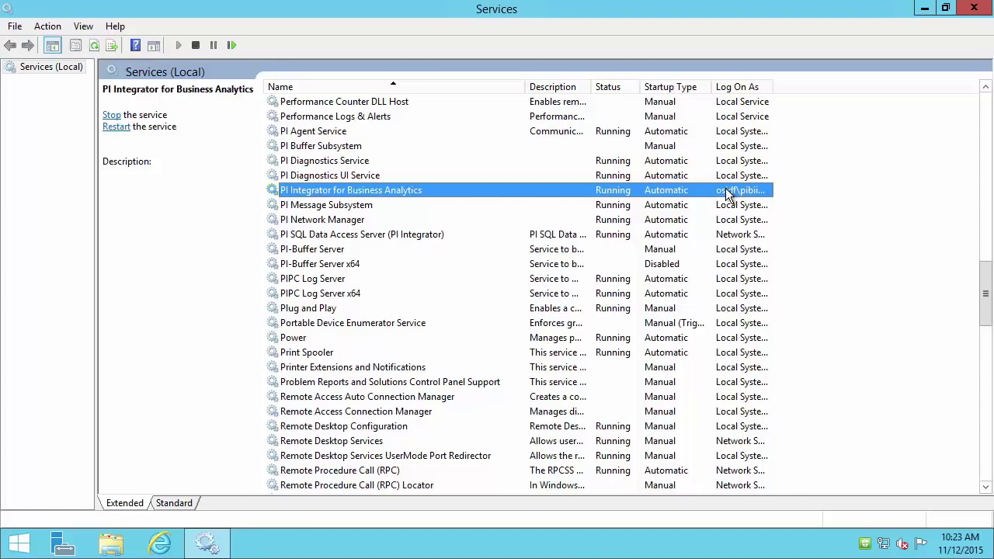
{"action": "left_click", "coordinate": [159, 546]}
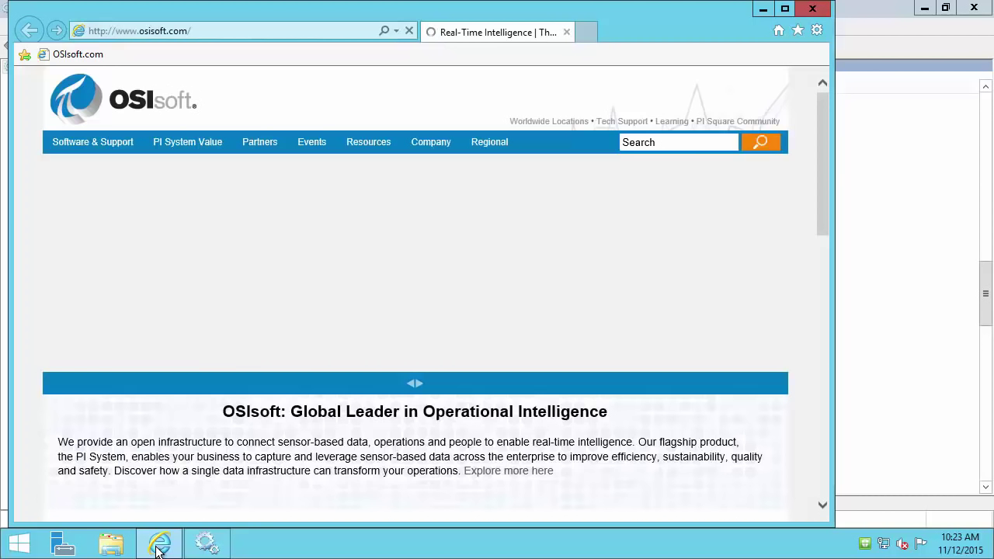
{"action": "left_click", "coordinate": [257, 29]}
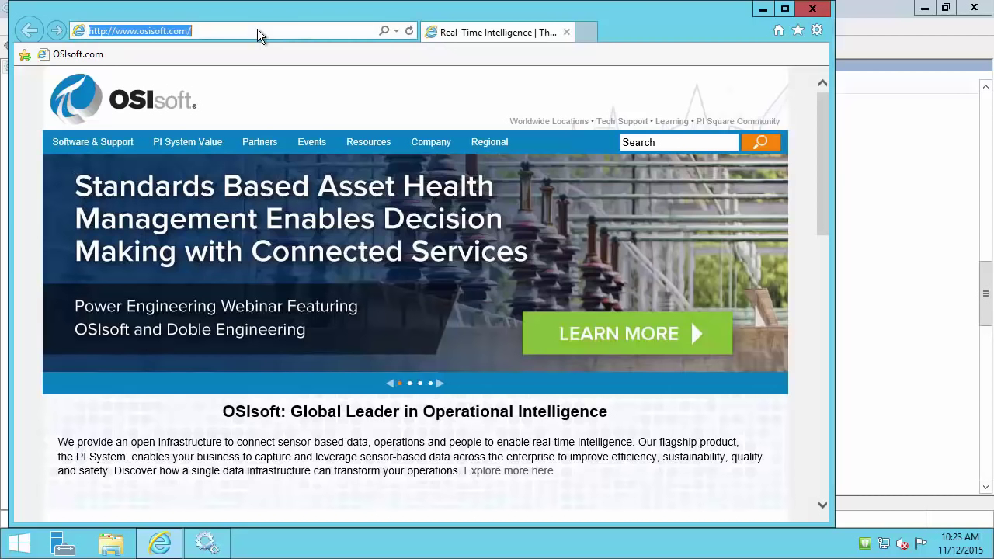
{"action": "type", "text": "h"}
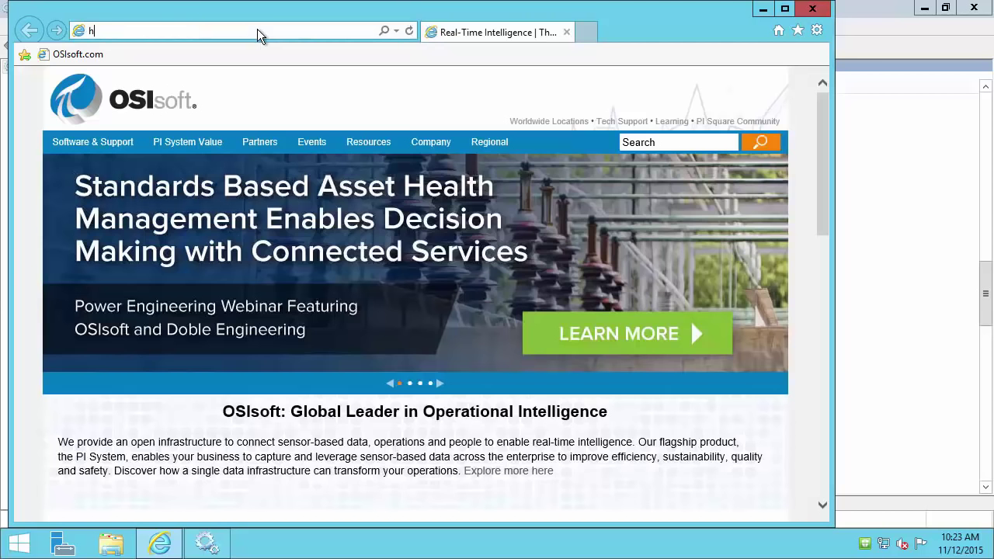
{"action": "type", "text": "ttp:"}
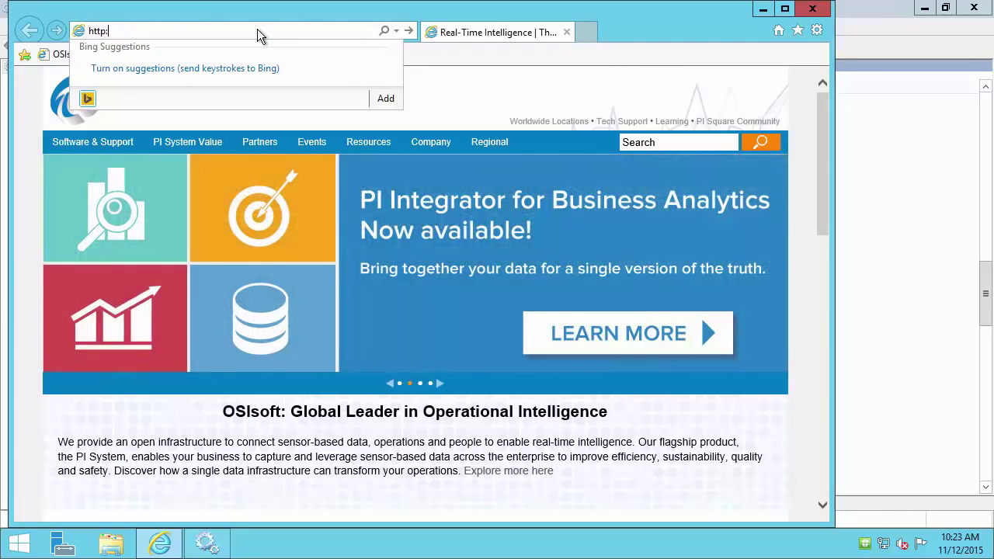
{"action": "type", "text": "//"}
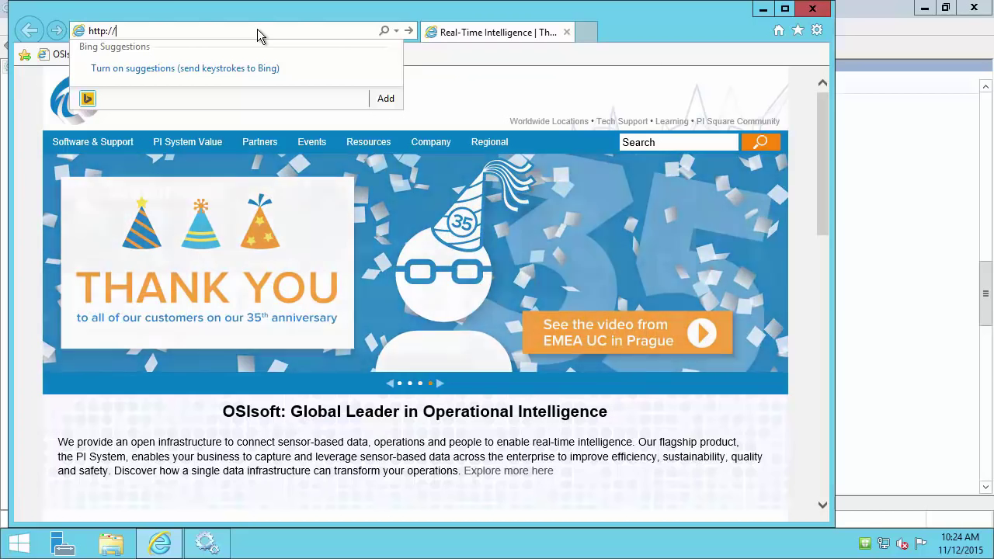
{"action": "type", "text": "localhost"}
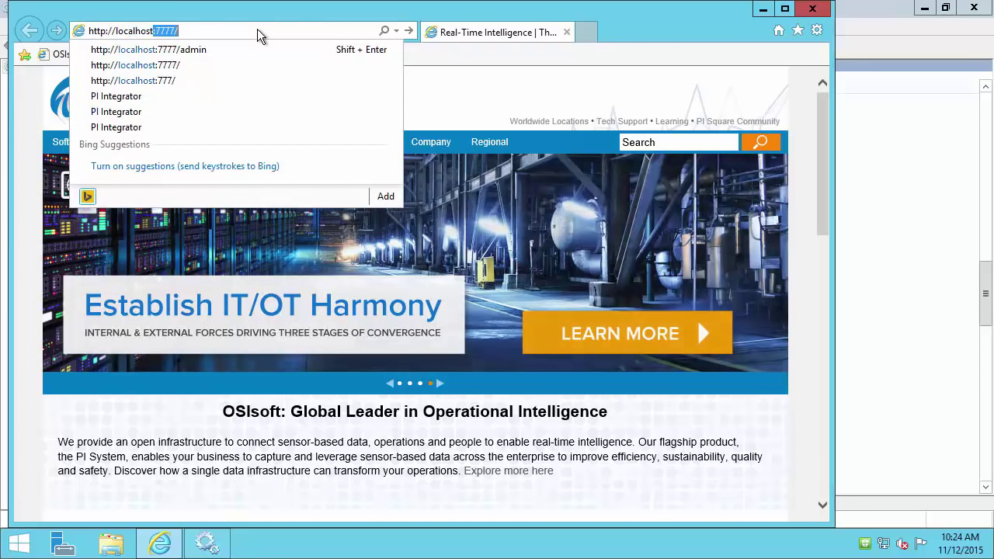
{"action": "type", "text": ":80"}
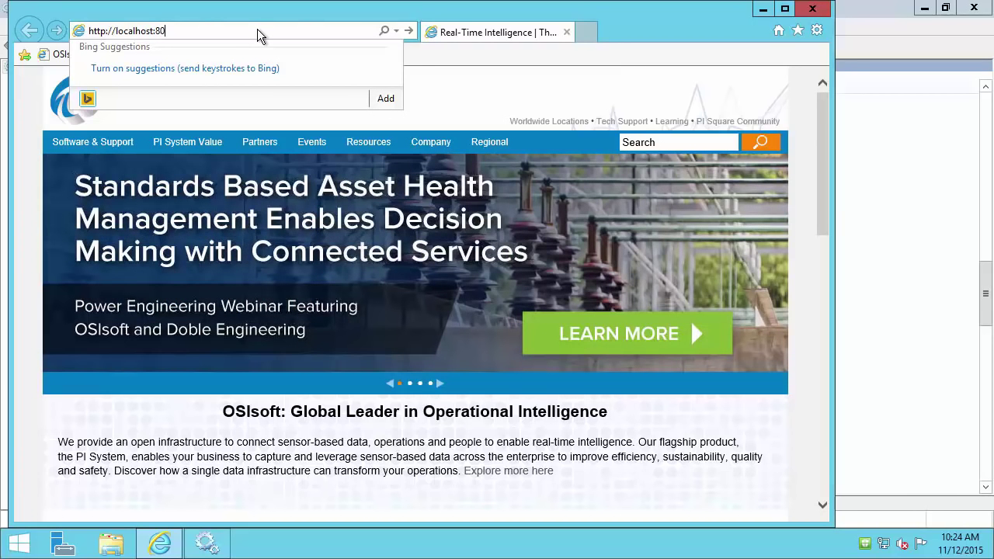
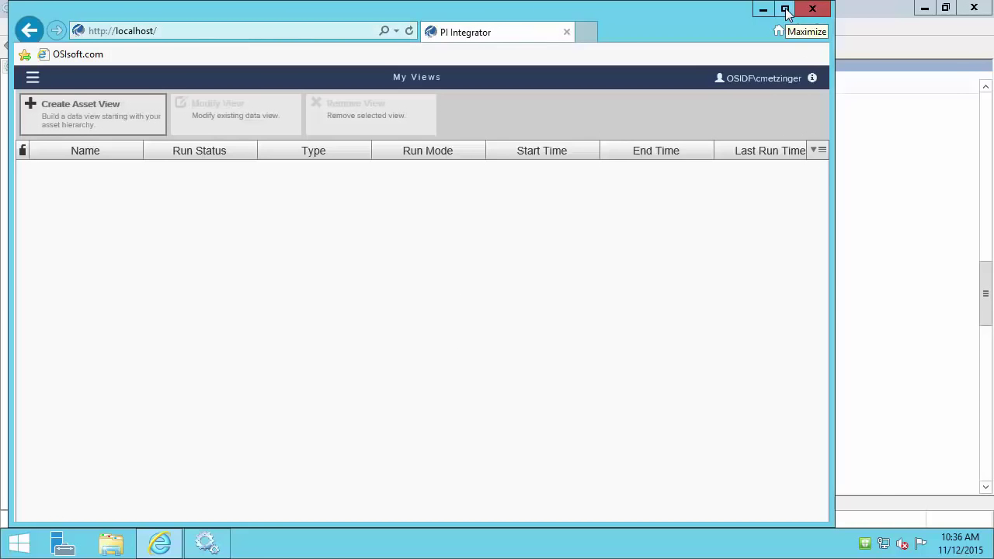
Step: Maximize the browser and open the navigation drawer with My Views, Create New Asset View and Administration
{"action": "left_click", "coordinate": [785, 10]}
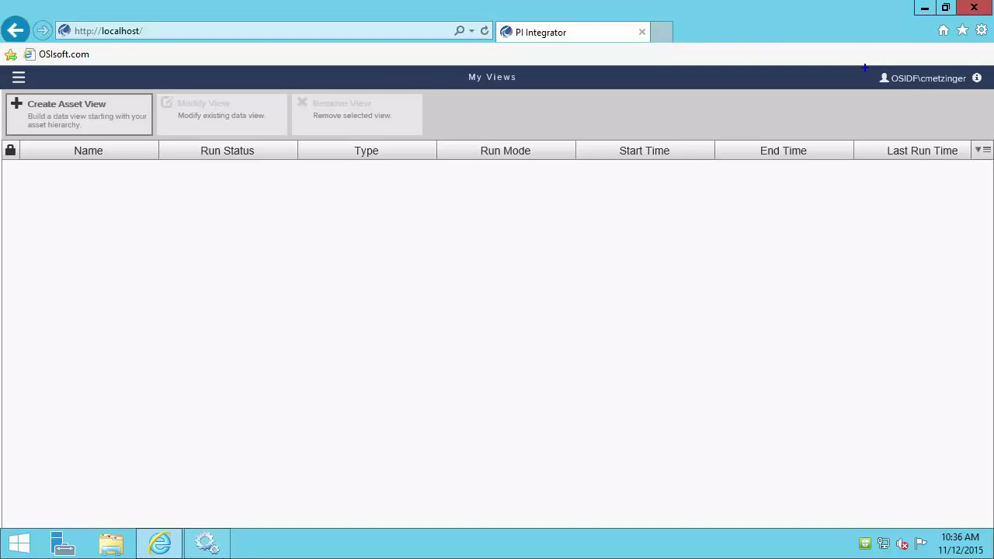
{"action": "mouse_move", "coordinate": [864, 66]}
{"action": "left_mouse_down"}
{"action": "mouse_move", "coordinate": [903, 87]}
{"action": "mouse_move", "coordinate": [985, 96]}
{"action": "left_mouse_up"}
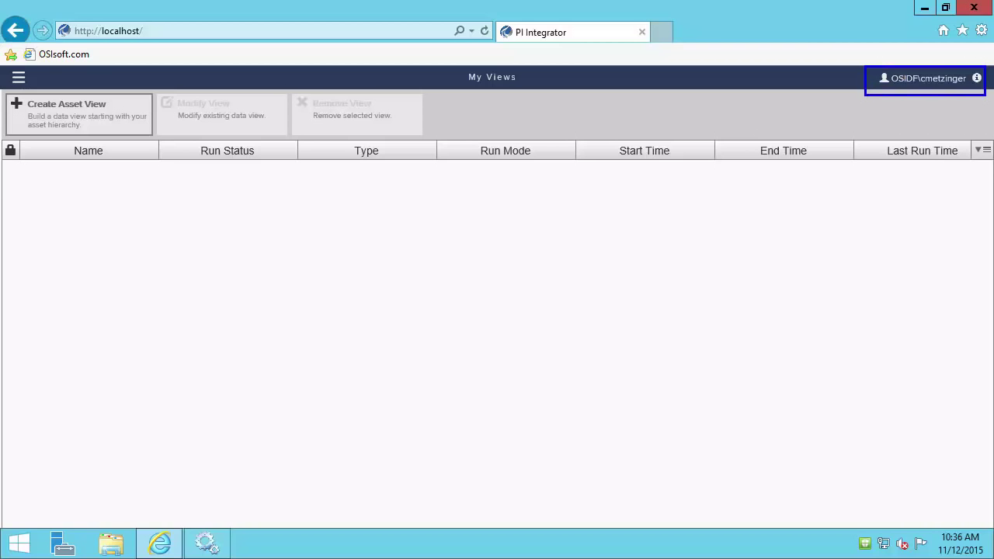
{"action": "key", "text": "Escape"}
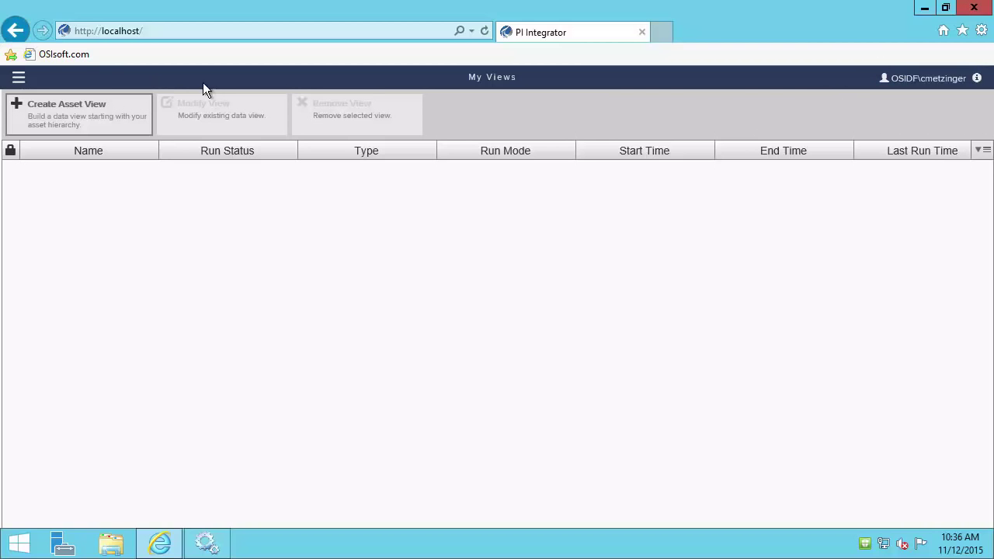
{"action": "left_click", "coordinate": [21, 80]}
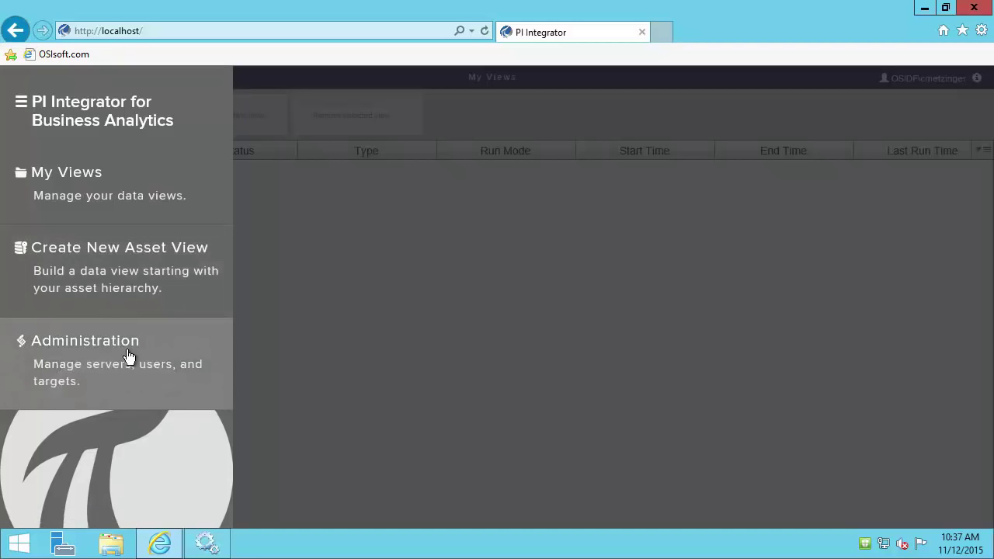
Step: Go to Administration and show the Users tab listing four users and groups
{"action": "left_click", "coordinate": [167, 353]}
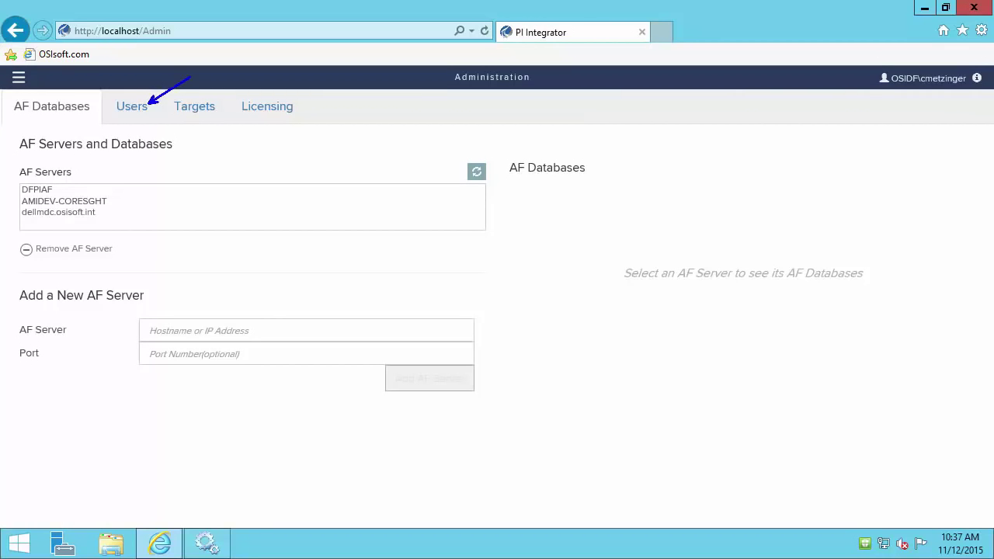
{"action": "left_click", "coordinate": [139, 117]}
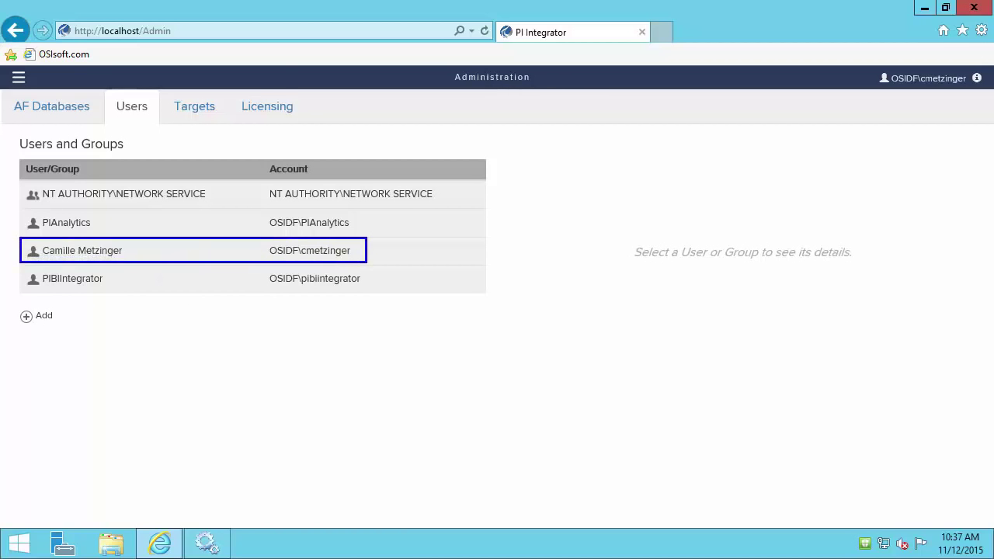
Step: Select PIBIIntegrator to see it is an administrator allowed to publish to PI View
{"action": "left_click", "coordinate": [222, 233]}
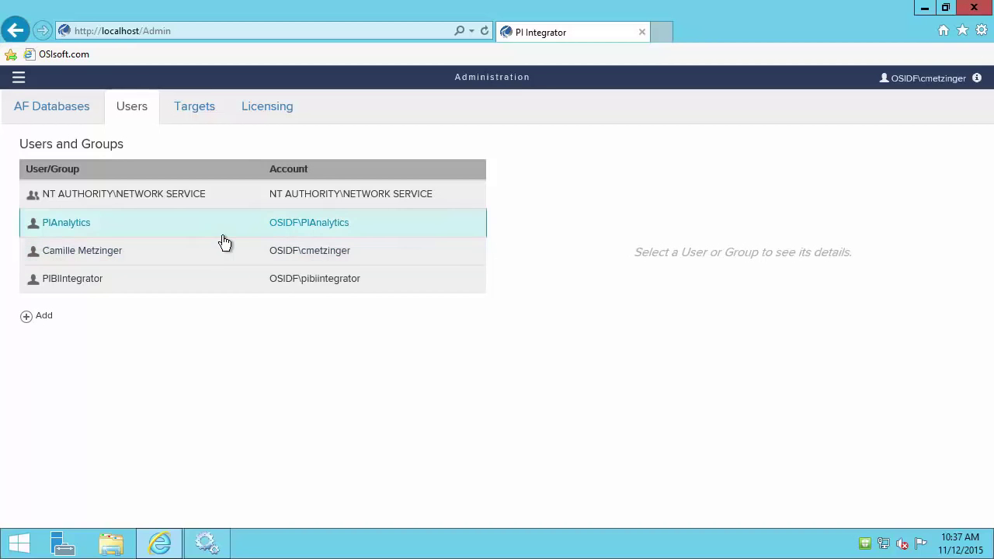
{"action": "left_click", "coordinate": [223, 253]}
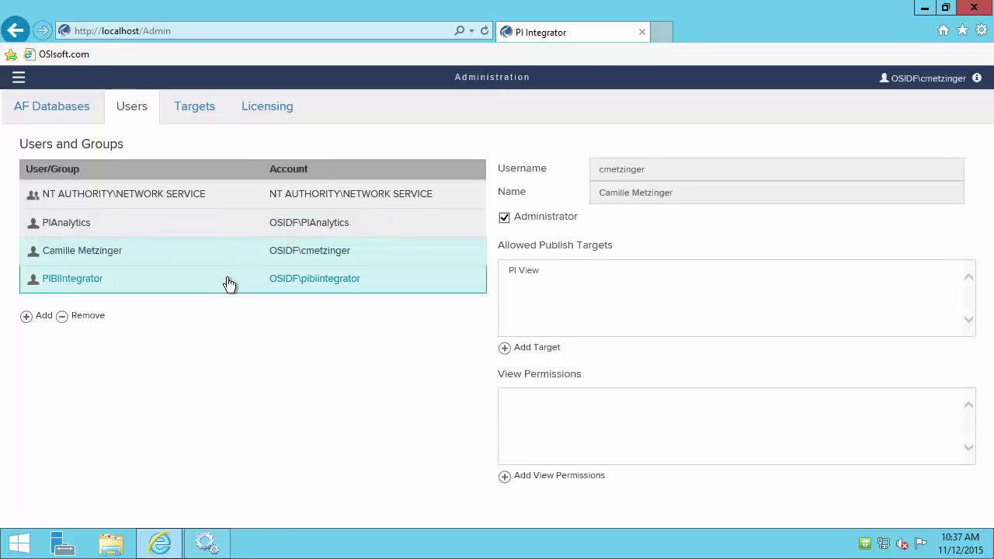
{"action": "left_click", "coordinate": [229, 283]}
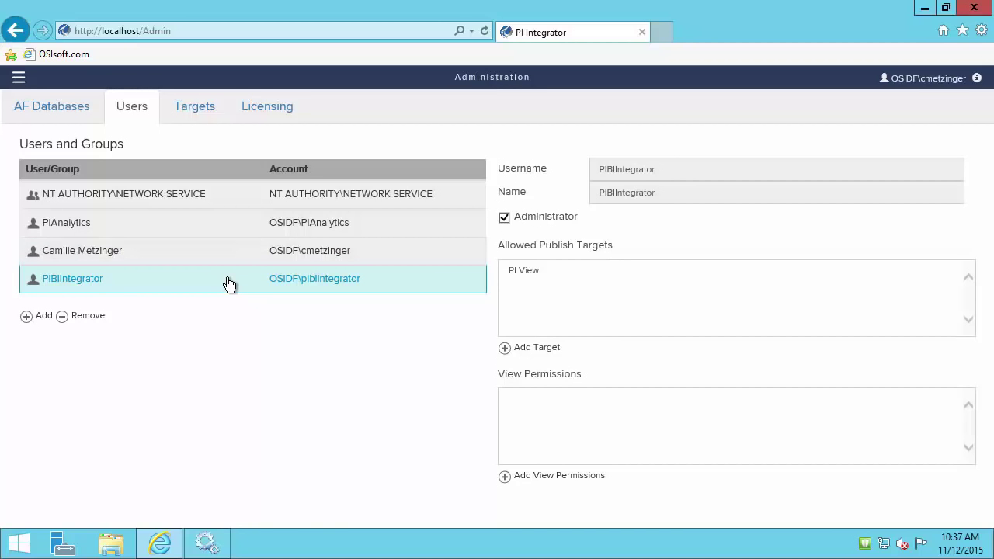
Step: Search groups for 'osidf\systems engineering admins' and add System Engineering Admins
{"action": "left_click", "coordinate": [40, 322]}
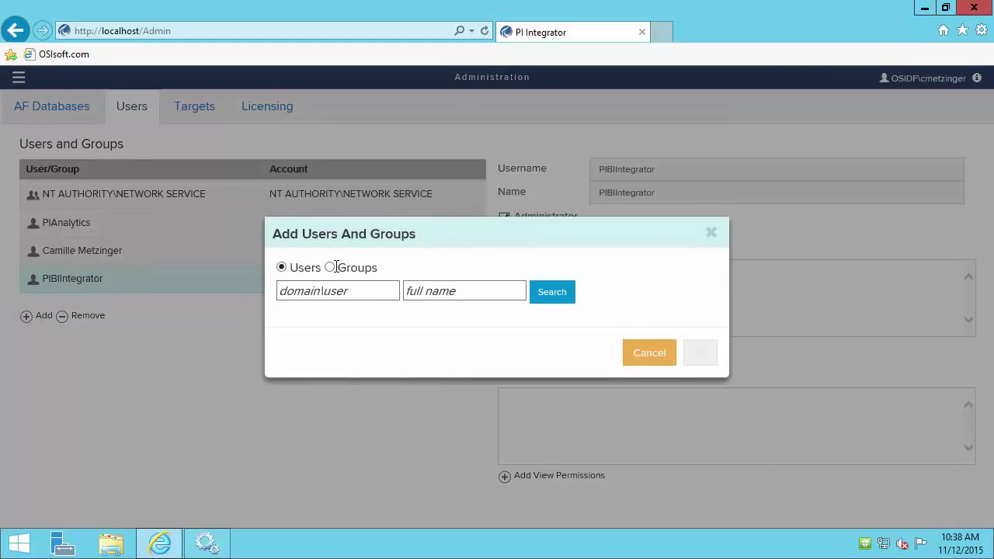
{"action": "left_click", "coordinate": [329, 266]}
{"action": "left_click", "coordinate": [337, 290]}
{"action": "type", "text": "osidf\\systems engineering admin"}
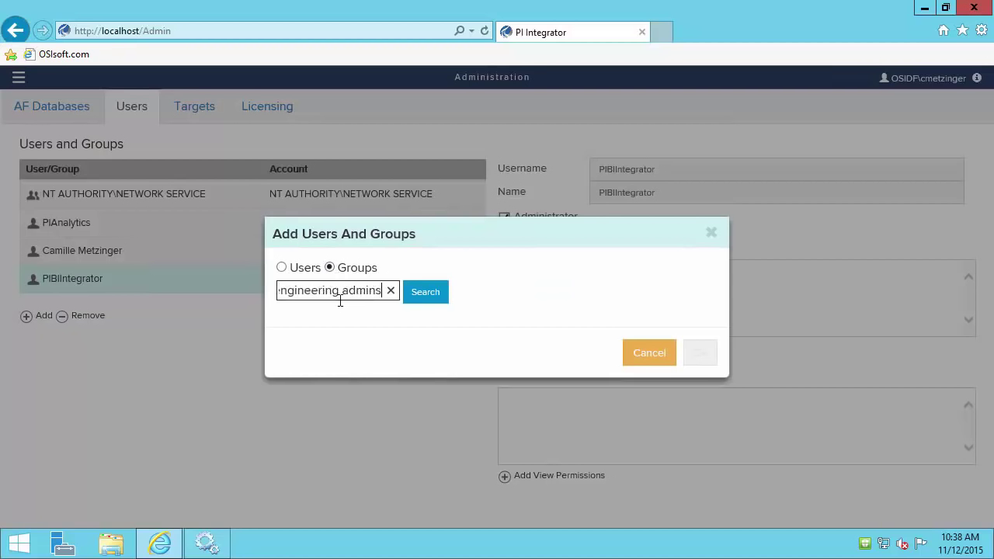
{"action": "type", "text": "s"}
{"action": "left_click", "coordinate": [426, 292]}
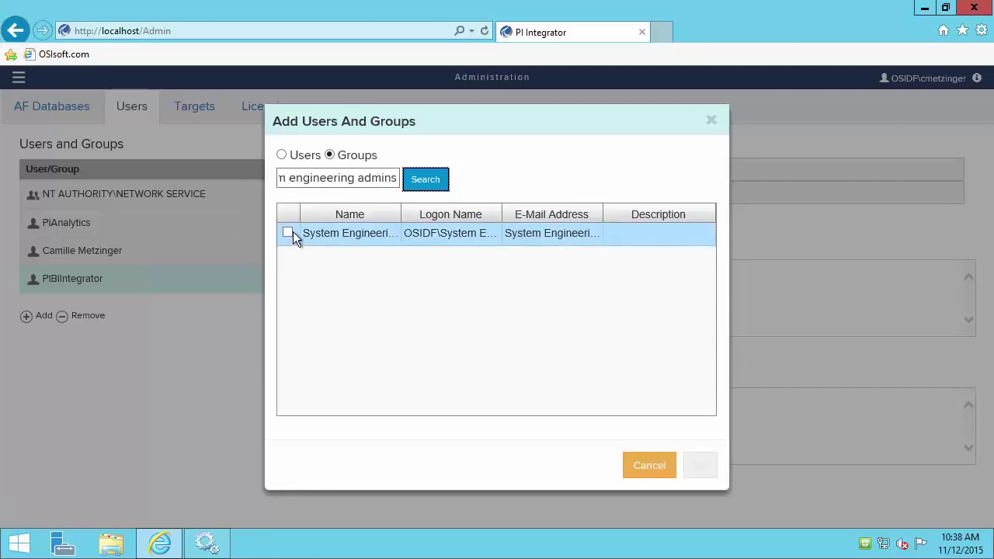
{"action": "left_click", "coordinate": [288, 234]}
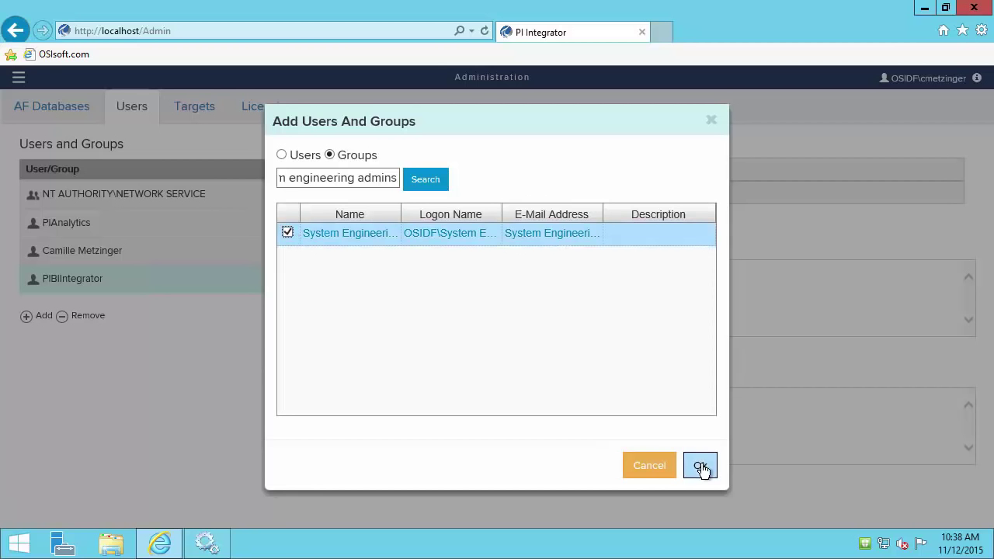
{"action": "left_click", "coordinate": [701, 467]}
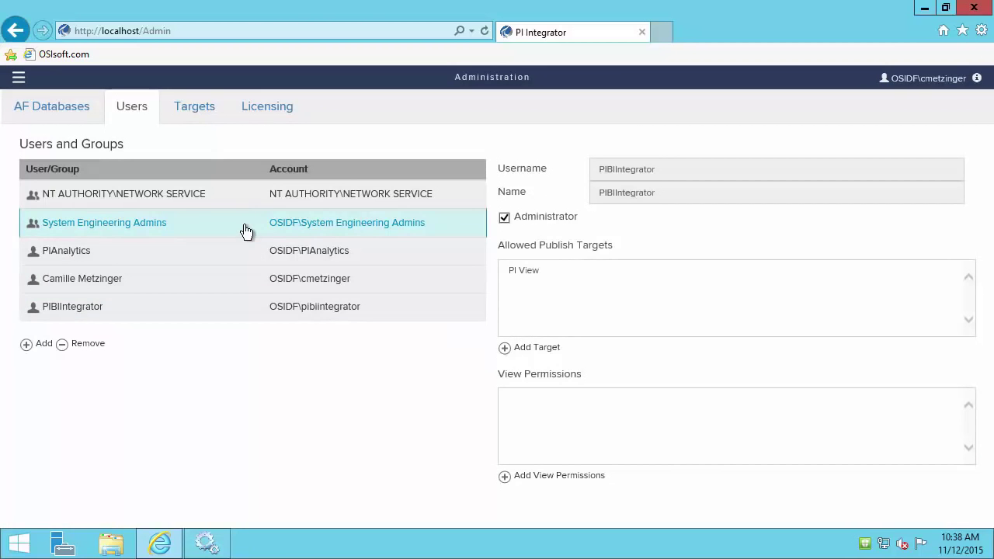
{"action": "left_click", "coordinate": [247, 224]}
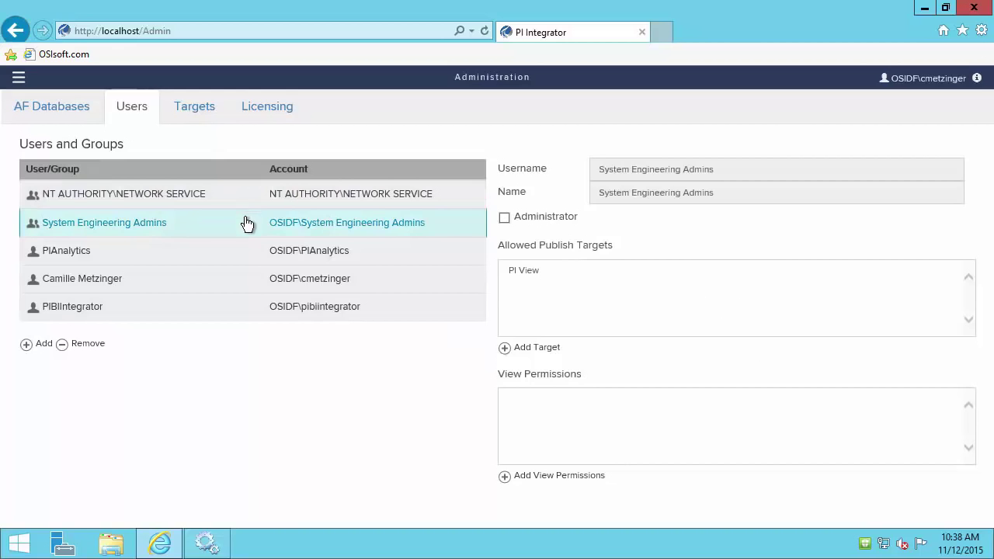
{"action": "left_click", "coordinate": [504, 220]}
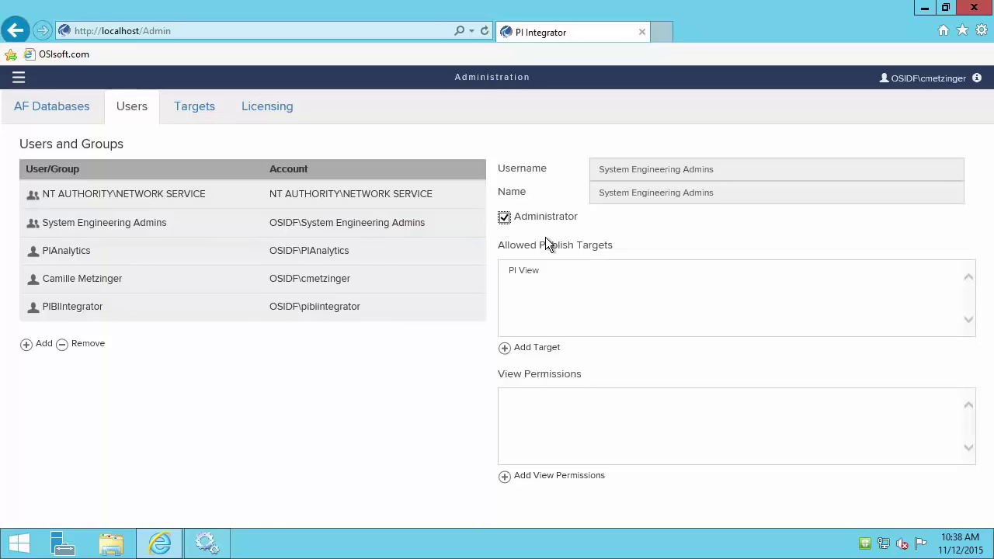
{"action": "key", "text": "ctrl+2"}
{"action": "left_click_drag", "start_coordinate": [589, 215], "coordinate": [657, 207]}
{"action": "mouse_move", "coordinate": [502, 236]}
{"action": "left_mouse_down"}
{"action": "mouse_move", "coordinate": [548, 273]}
{"action": "mouse_move", "coordinate": [675, 466]}
{"action": "left_mouse_up"}
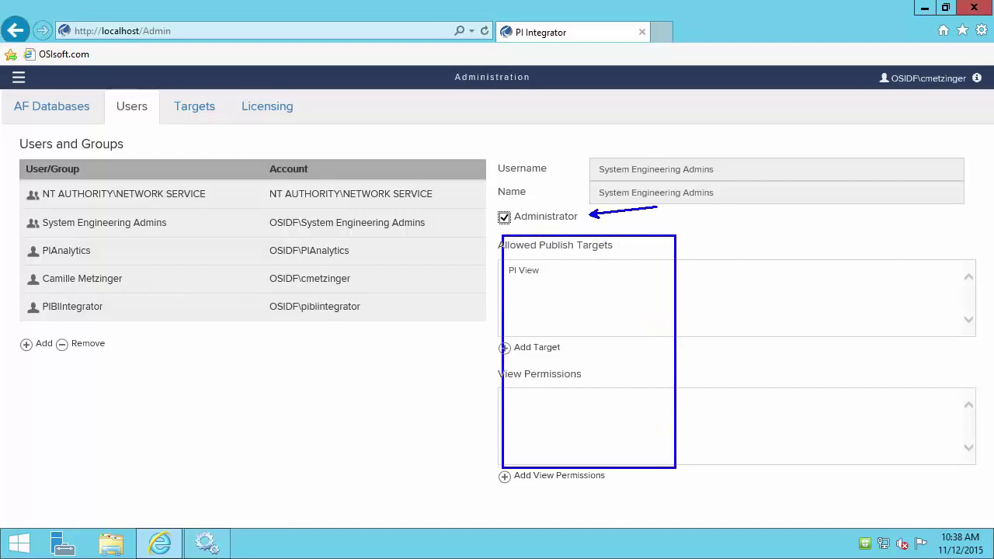
{"action": "key", "text": "Escape"}
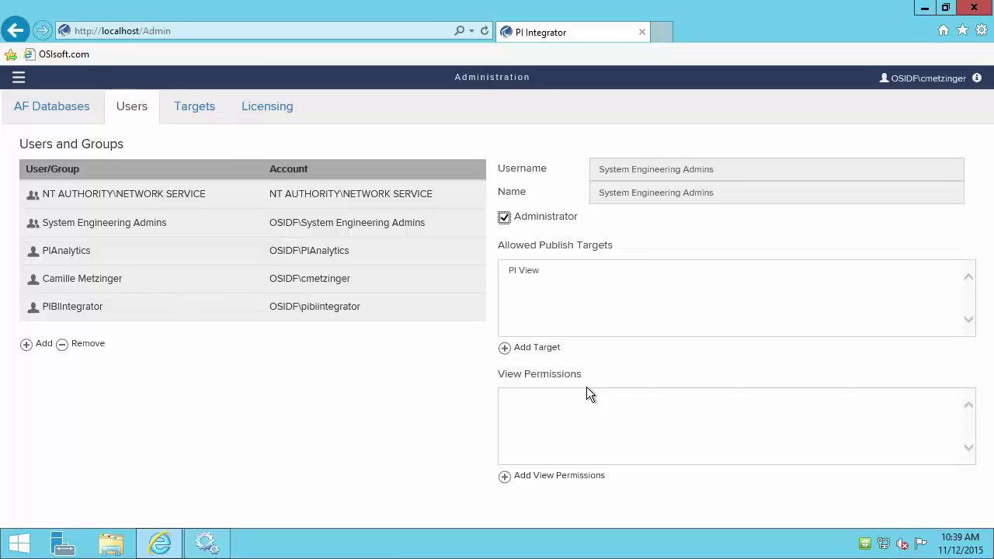
Step: On the Targets tab, check the available target types for a new publish target, then cancel
{"action": "left_click", "coordinate": [196, 109]}
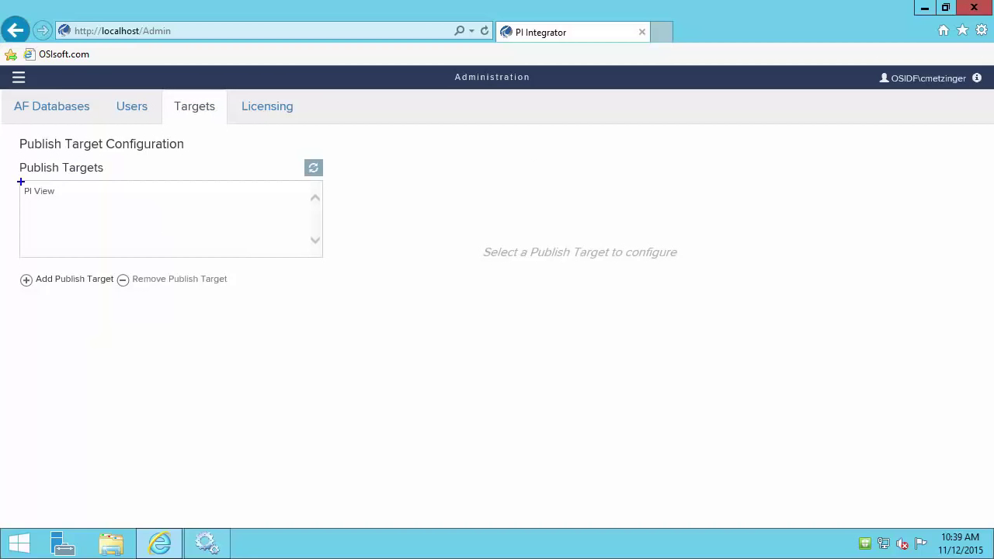
{"action": "left_click_drag", "start_coordinate": [48, 200], "coordinate": [67, 202]}
{"action": "left_click", "coordinate": [25, 283]}
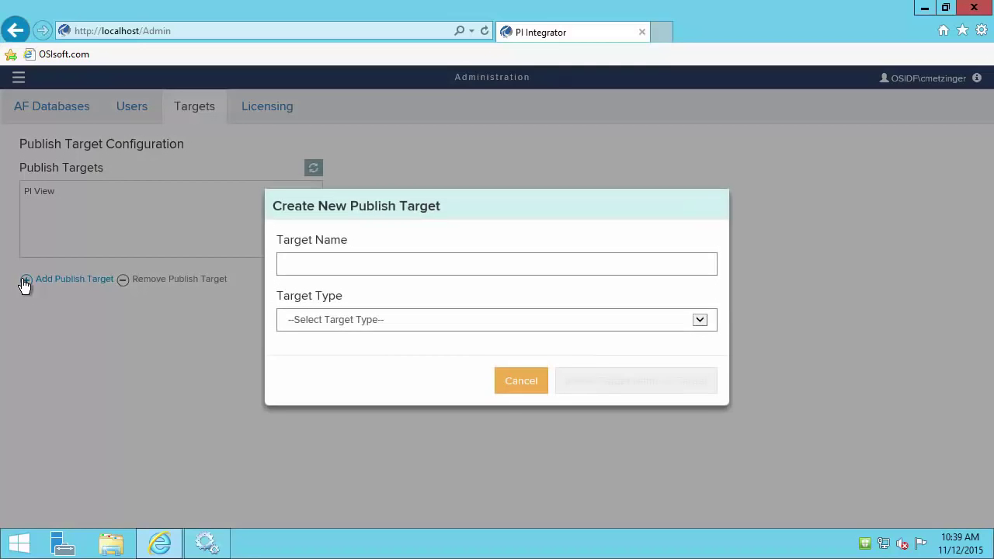
{"action": "left_click", "coordinate": [388, 314]}
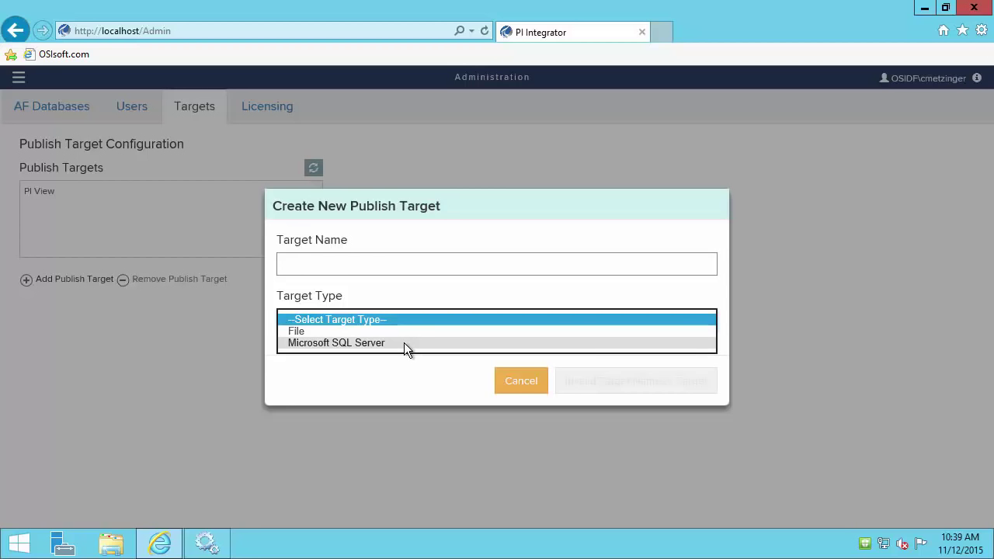
{"action": "left_click", "coordinate": [525, 388]}
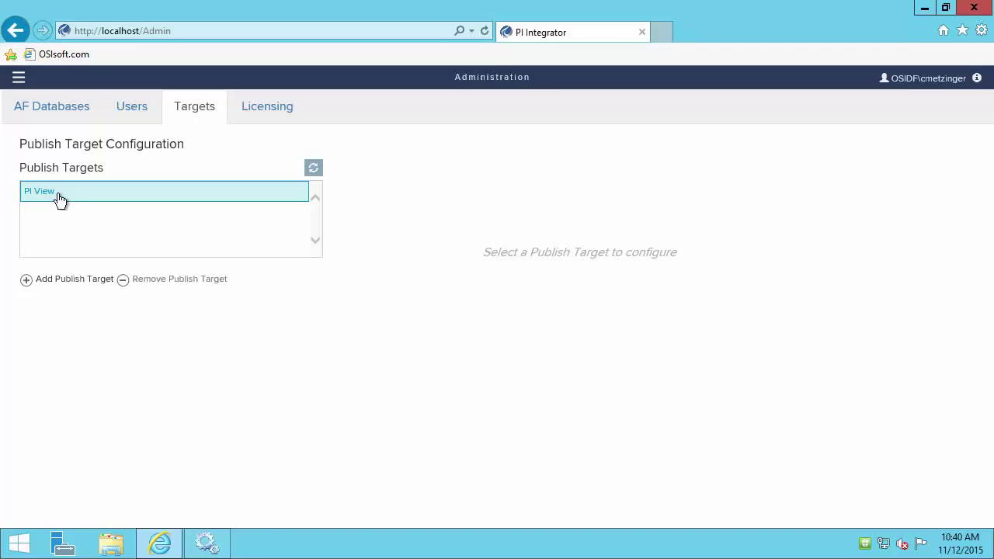
Step: On the AF Databases tab, select DFPIAF to list its databases, then click the AF Server field
{"action": "left_click", "coordinate": [65, 123]}
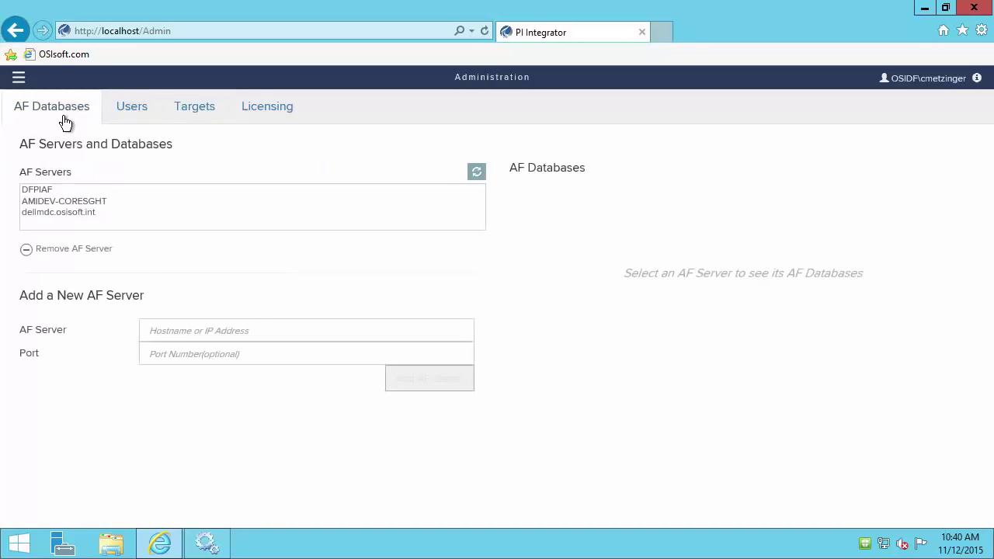
{"action": "left_click", "coordinate": [54, 192]}
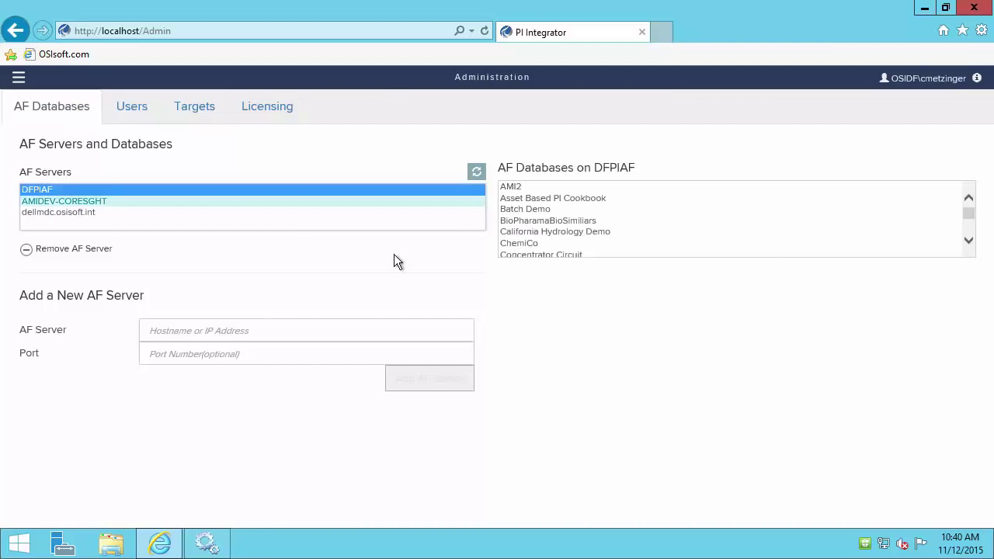
{"action": "left_click_drag", "start_coordinate": [971, 221], "coordinate": [971, 229]}
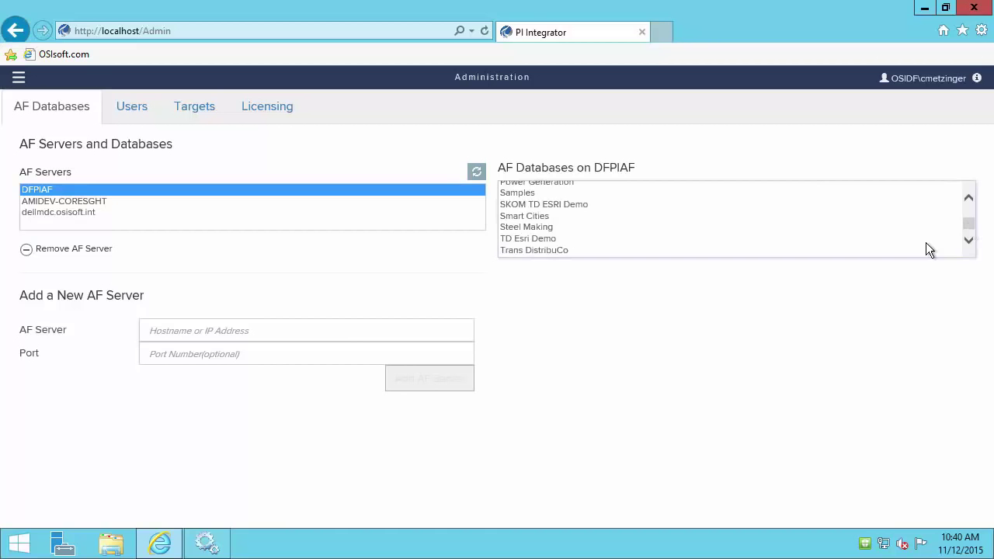
{"action": "left_click", "coordinate": [343, 334]}
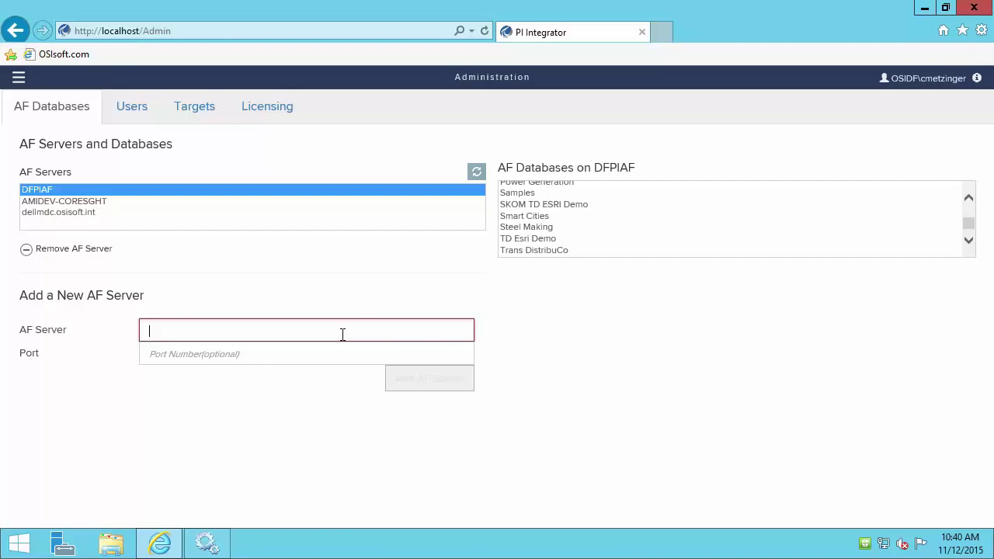
Step: Review the Licensing tab's output stream counts with 100000 remaining, then switch to PI Live Library
{"action": "left_click", "coordinate": [274, 114]}
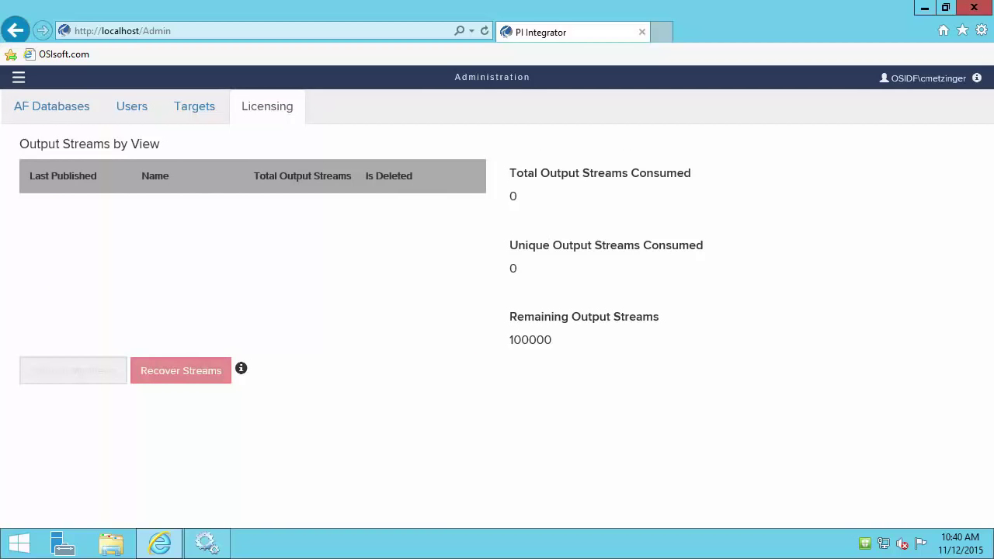
{"action": "left_click_drag", "start_coordinate": [492, 232], "coordinate": [607, 266]}
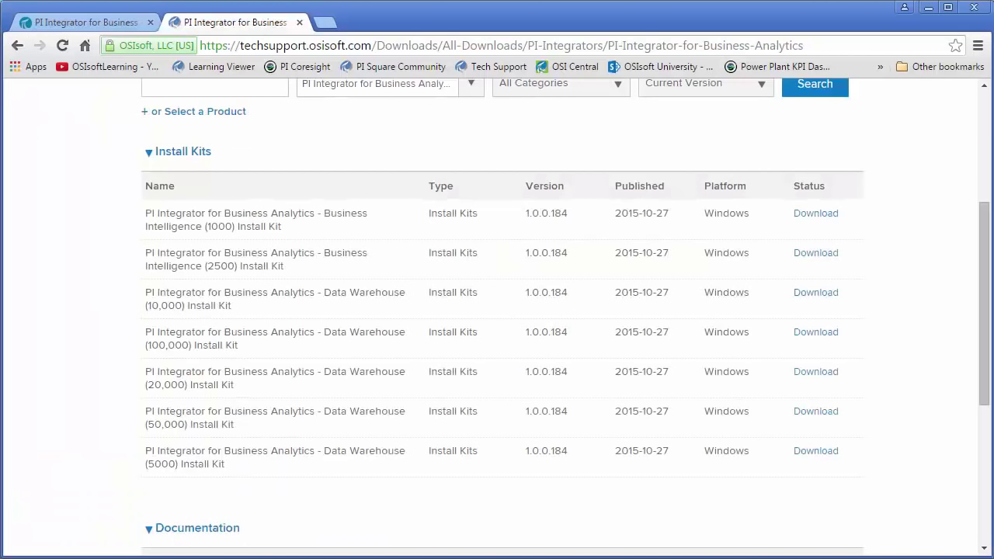
{"action": "left_click", "coordinate": [106, 23]}
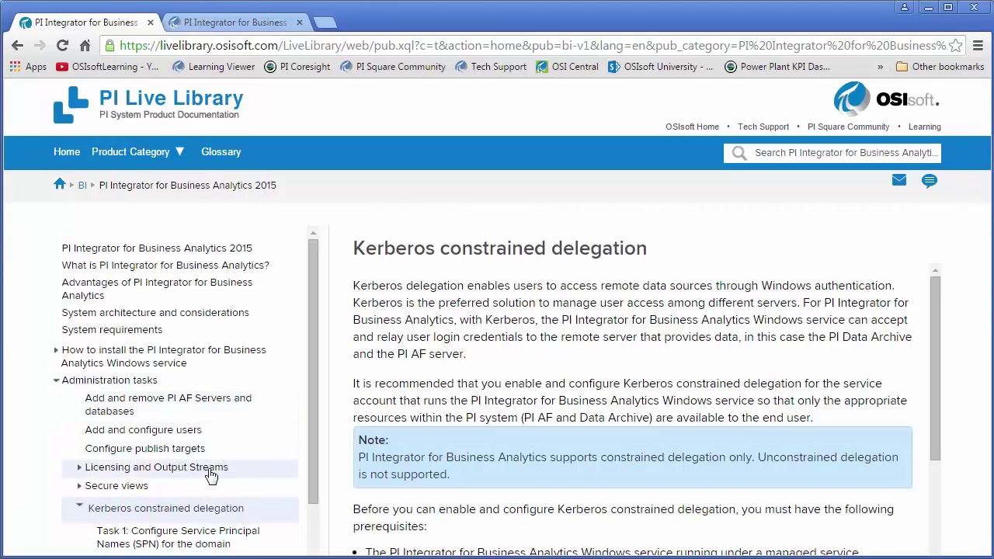
Step: Highlight the output stream definition in Licensing and Output Streams, then reopen PI Integrator's navigation
{"action": "left_click", "coordinate": [209, 476]}
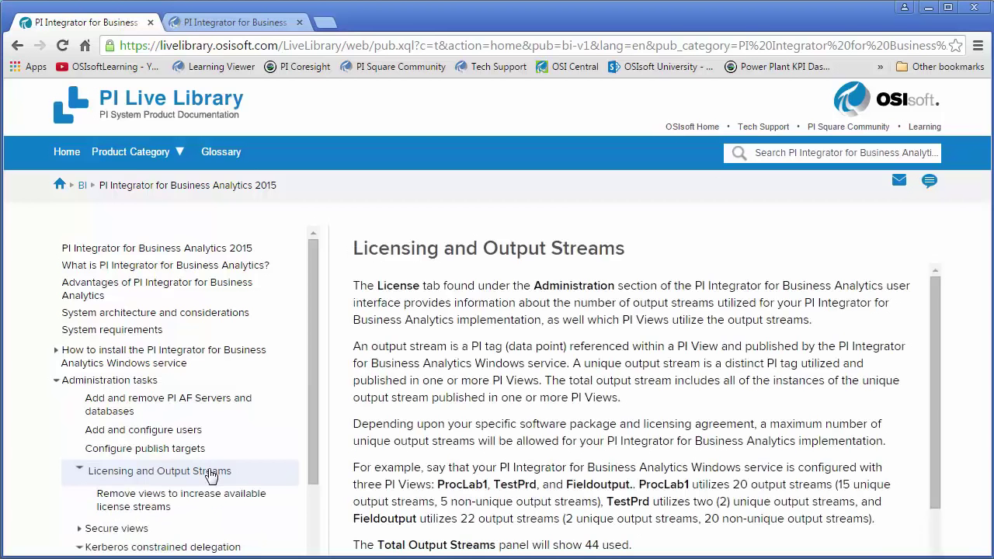
{"action": "left_click_drag", "start_coordinate": [354, 344], "coordinate": [547, 380]}
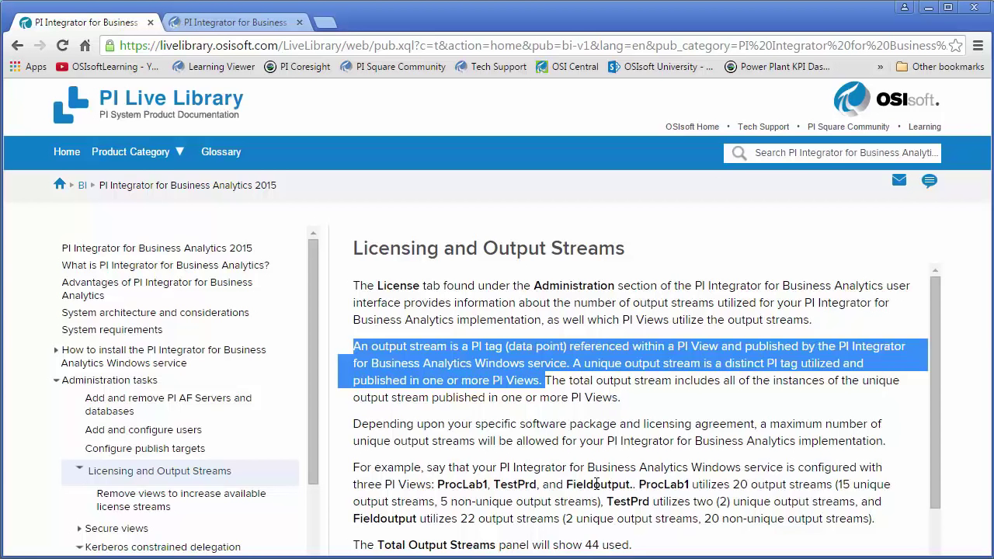
{"action": "left_click", "coordinate": [928, 9]}
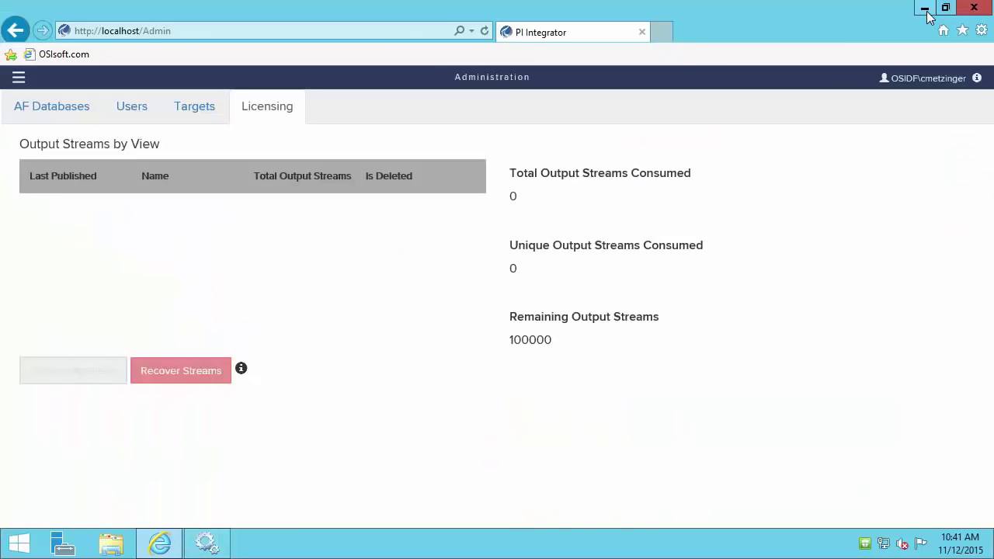
{"action": "left_click", "coordinate": [17, 79]}
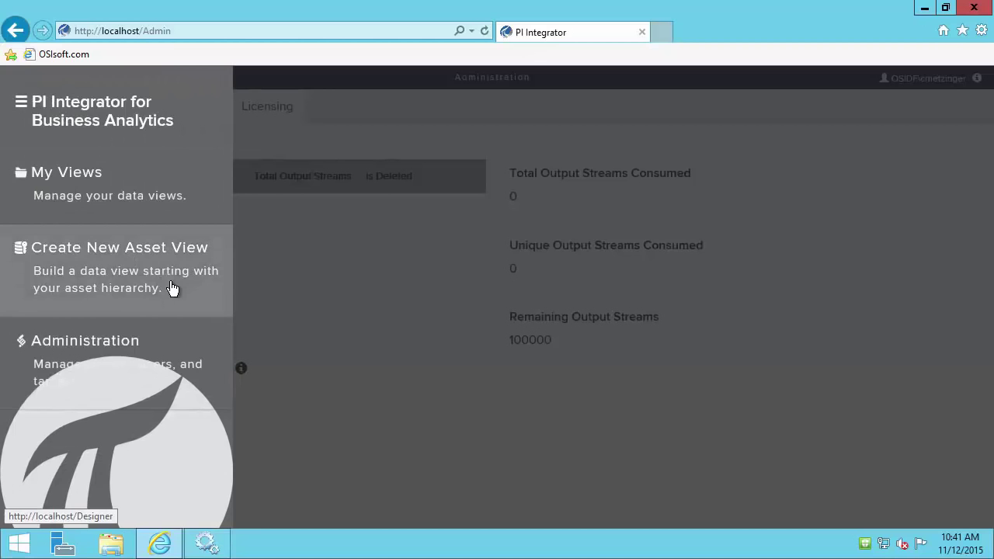